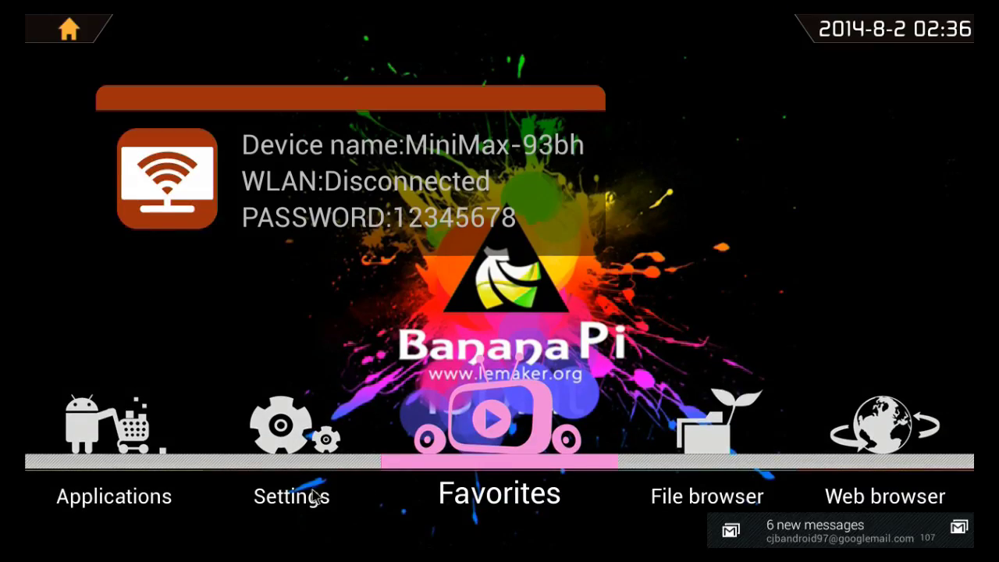
# View the category list in the Android settings, and open the File Manager on the Banana Pi Linux desktop.
pyautogui.click(311, 491)
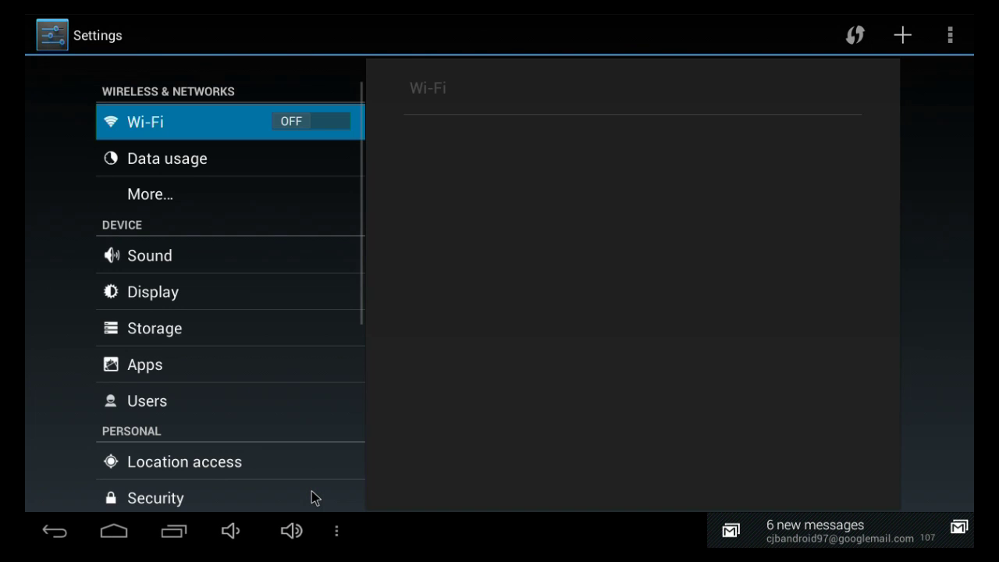
pyautogui.scroll(-10, 295, 433)
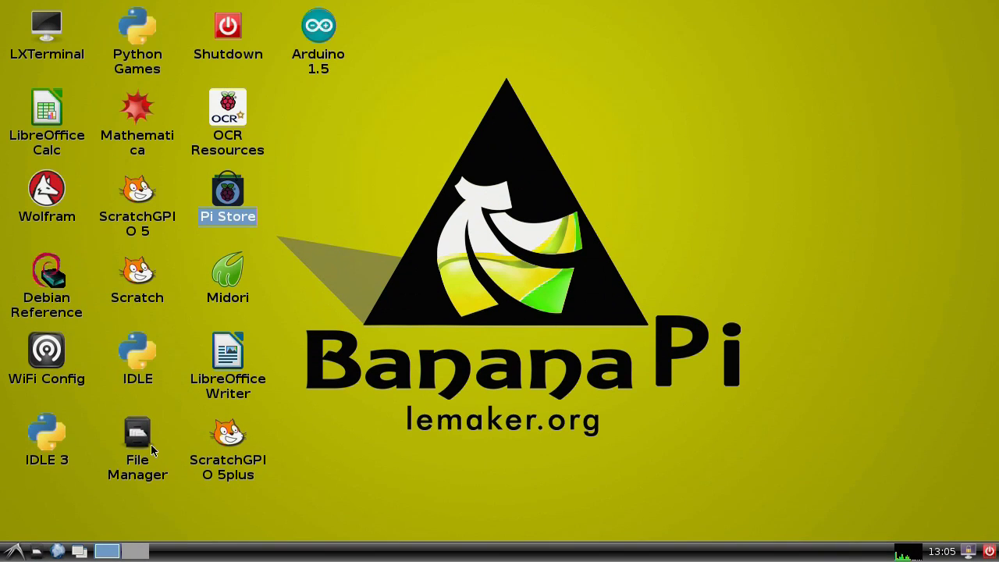
pyautogui.doubleClick(151, 444)
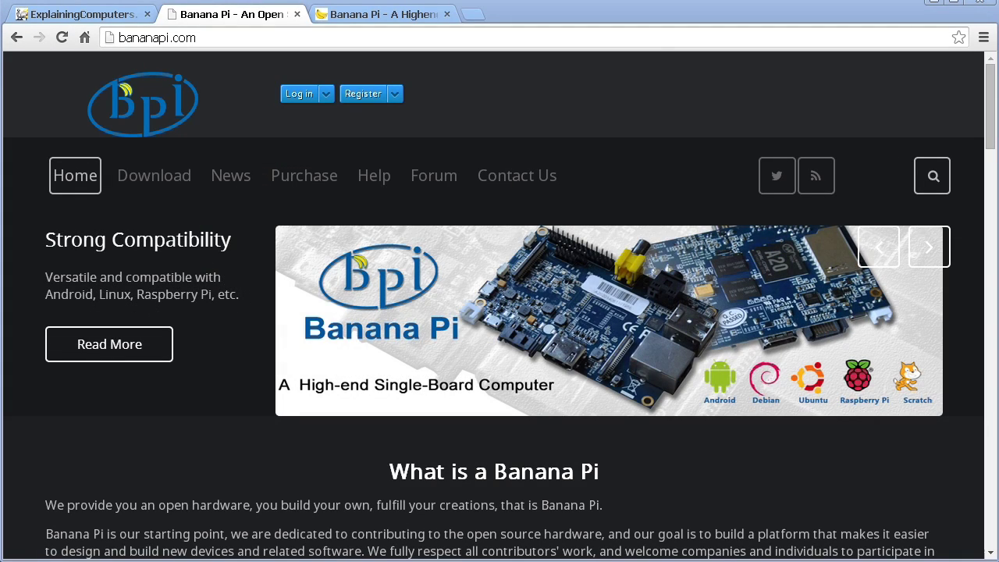
# Go from the bananapi.org site to its Lemaker.org tech support site and open the Downloads page under Resources.
pyautogui.click(361, 18)
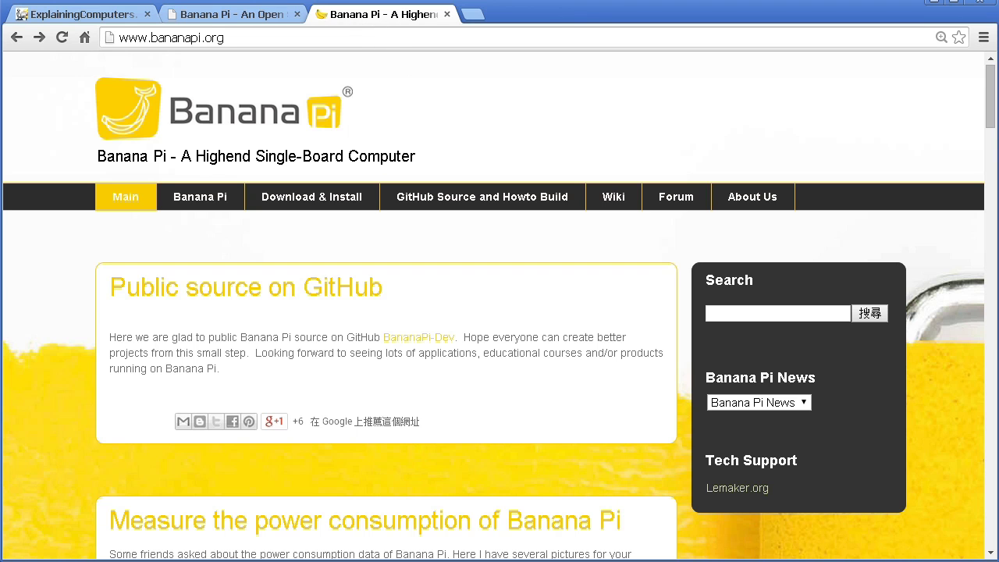
pyautogui.click(724, 490)
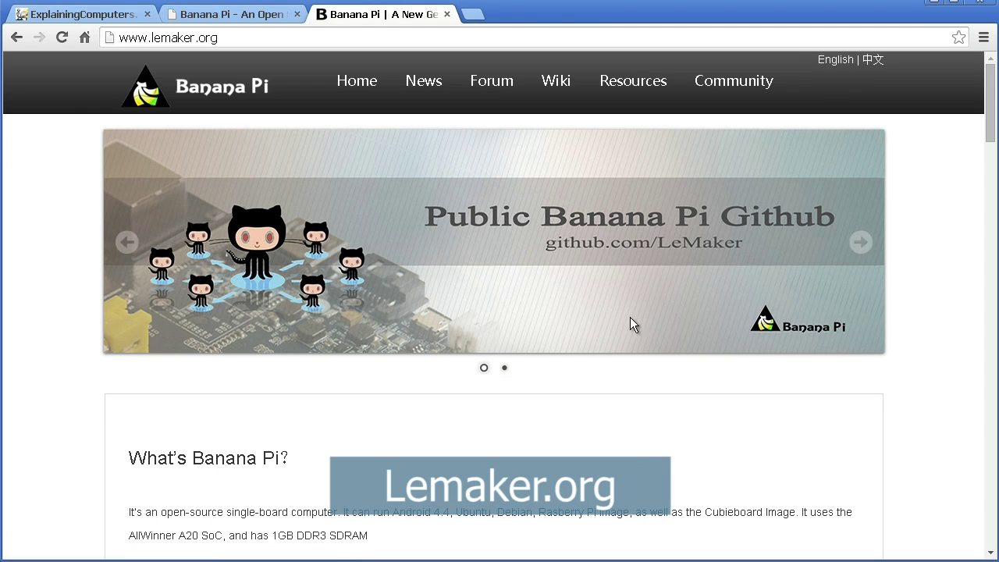
pyautogui.moveTo(604, 98)
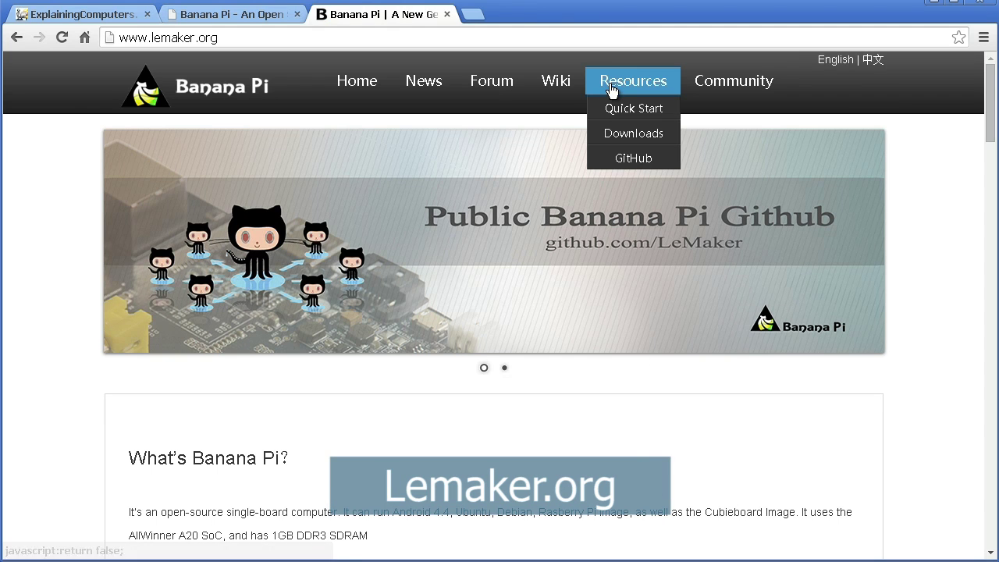
pyautogui.click(625, 133)
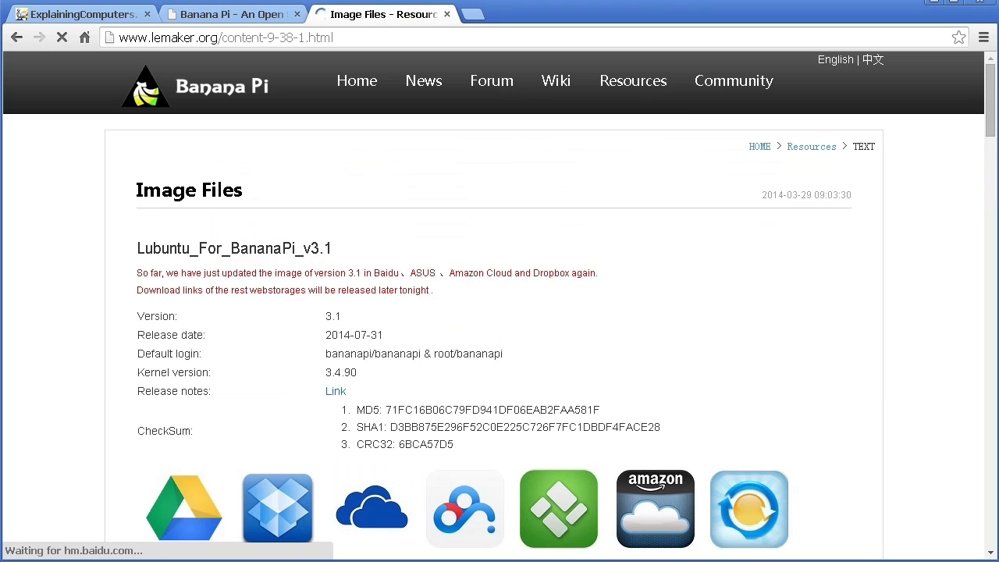
# Download the Android_For_BananaPi_v2.0.tgz image archive from the Google Drive source, accepting the download without a virus scan.
pyautogui.moveTo(991, 92); pyautogui.dragTo(993, 224)
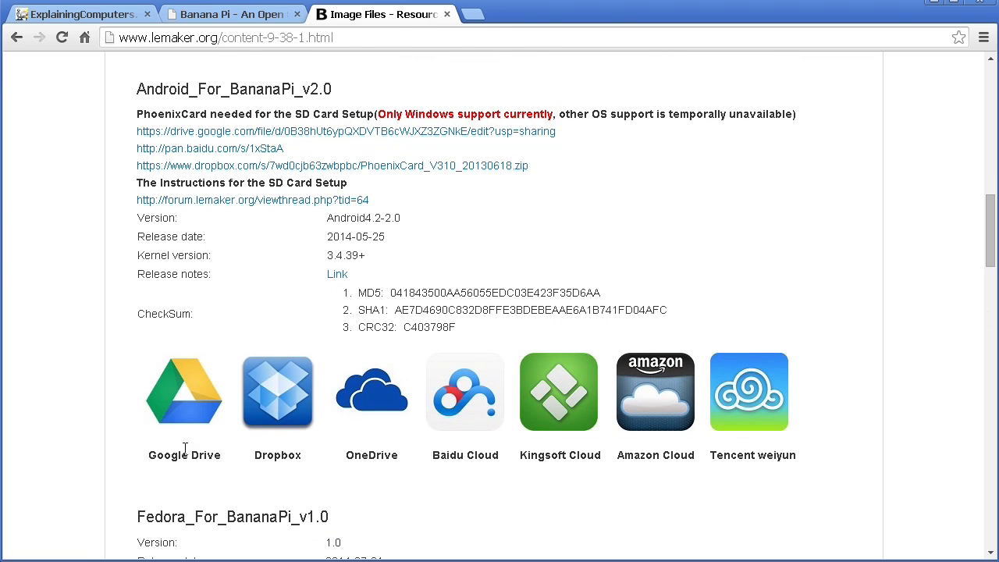
pyautogui.click(173, 407)
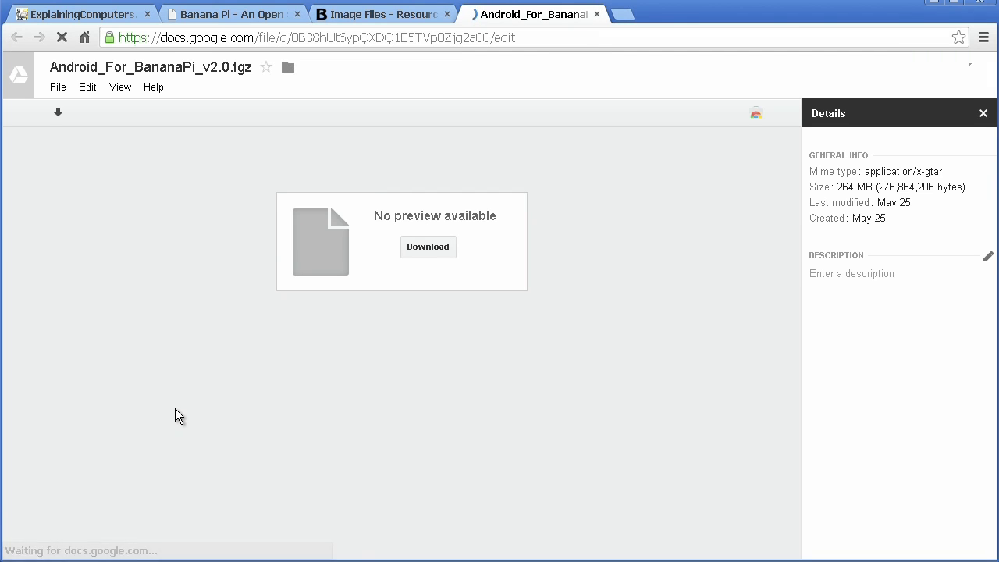
pyautogui.click(429, 250)
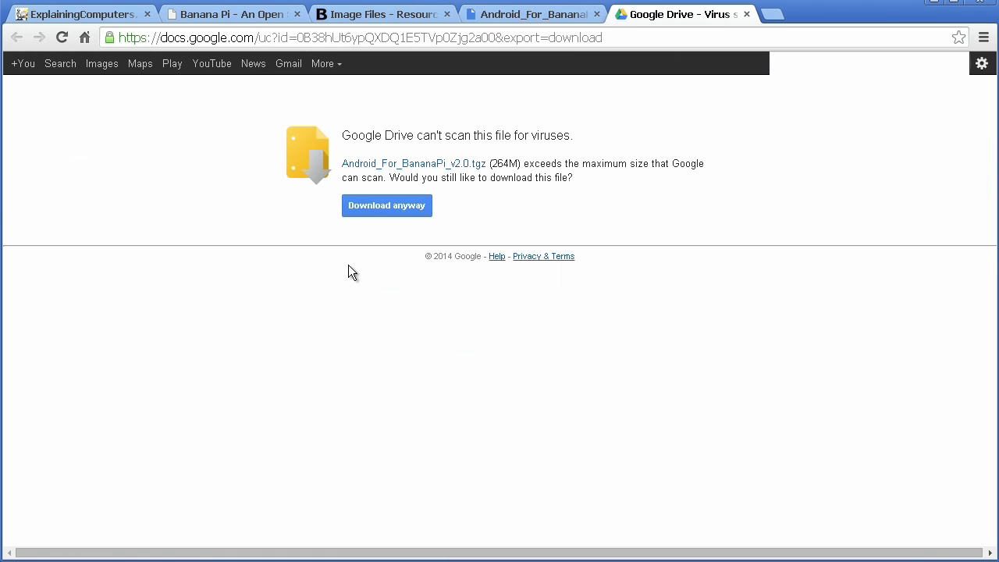
pyautogui.click(373, 209)
pyautogui.click(633, 480)
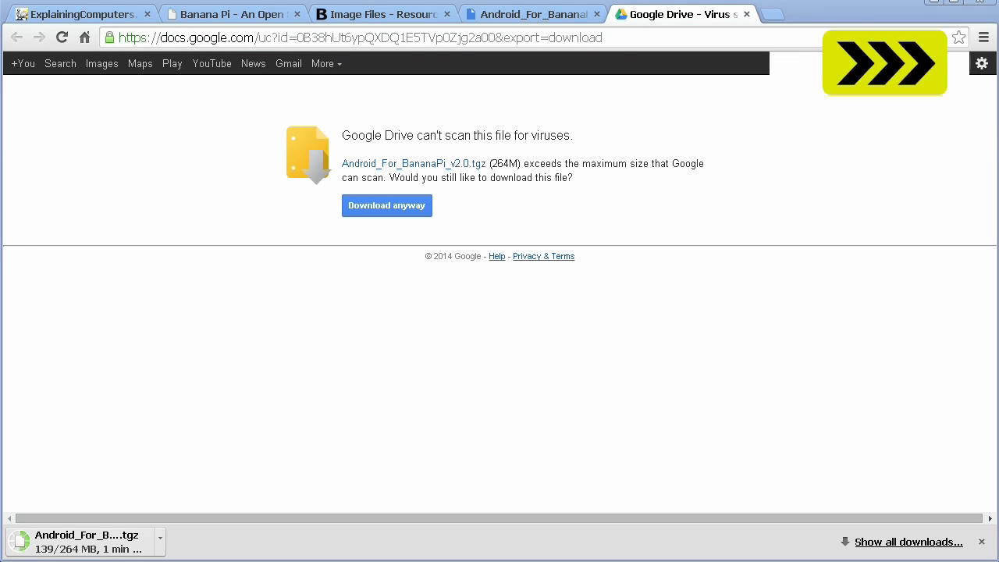
# Switch to 7-Zip and extract Android_For_BananaPi_v2.0.tgz from D:\Download\BananaPi into its own folder.
pyautogui.moveTo(410, 508); pyautogui.dragTo(493, 104)
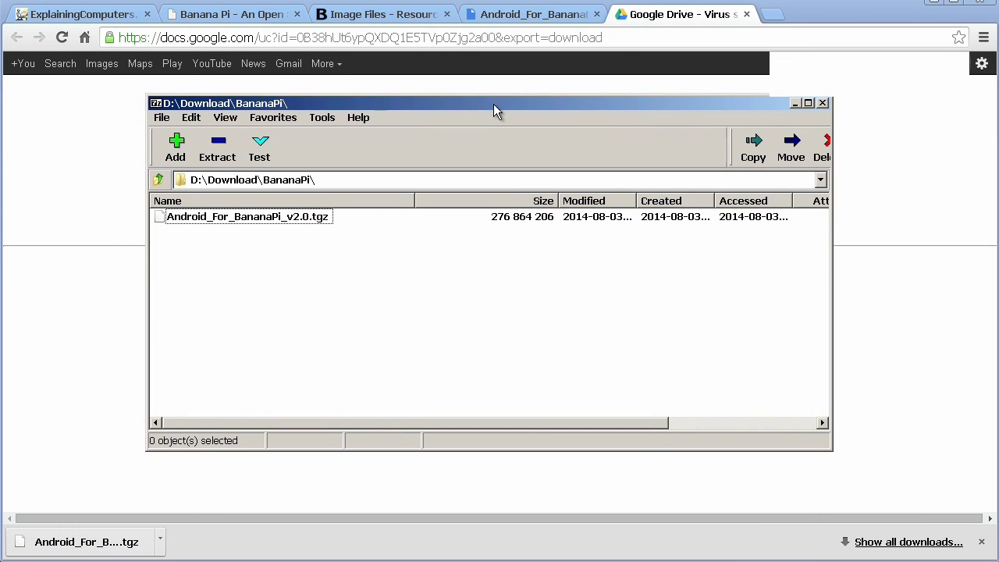
pyautogui.click(249, 220)
pyautogui.click(218, 149)
pyautogui.press('Return')
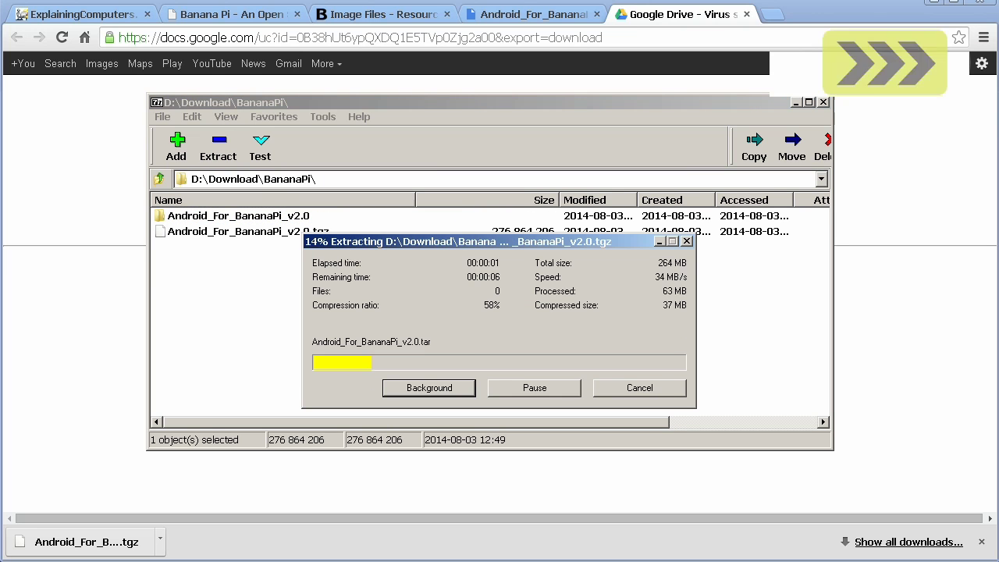
# Extract Android_For_BananaPi_v2.0.tar inside the unpacked folder with the default options, and open the resulting subfolder.
pyautogui.click(279, 242)
pyautogui.click(275, 221)
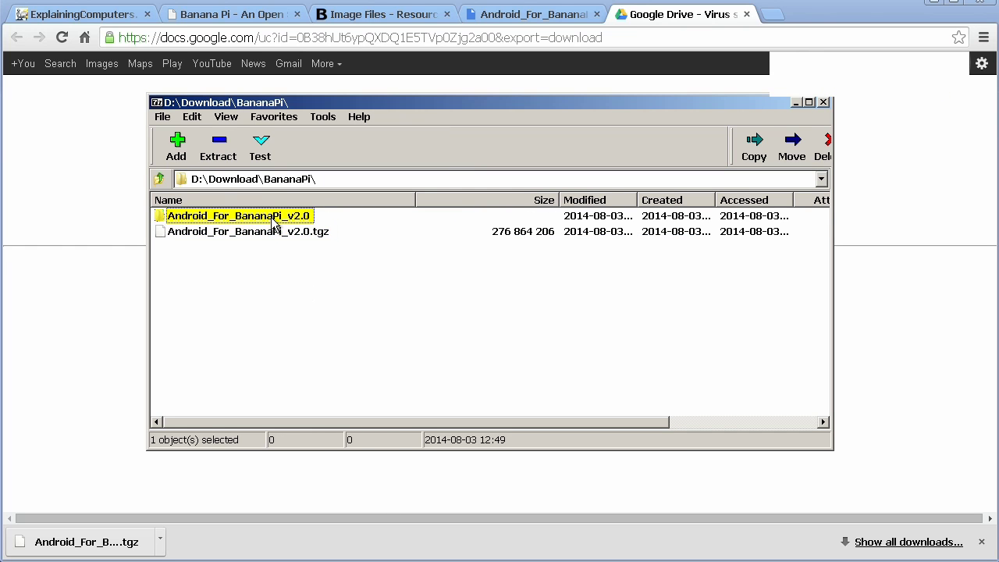
pyautogui.doubleClick(272, 221)
pyautogui.click(218, 148)
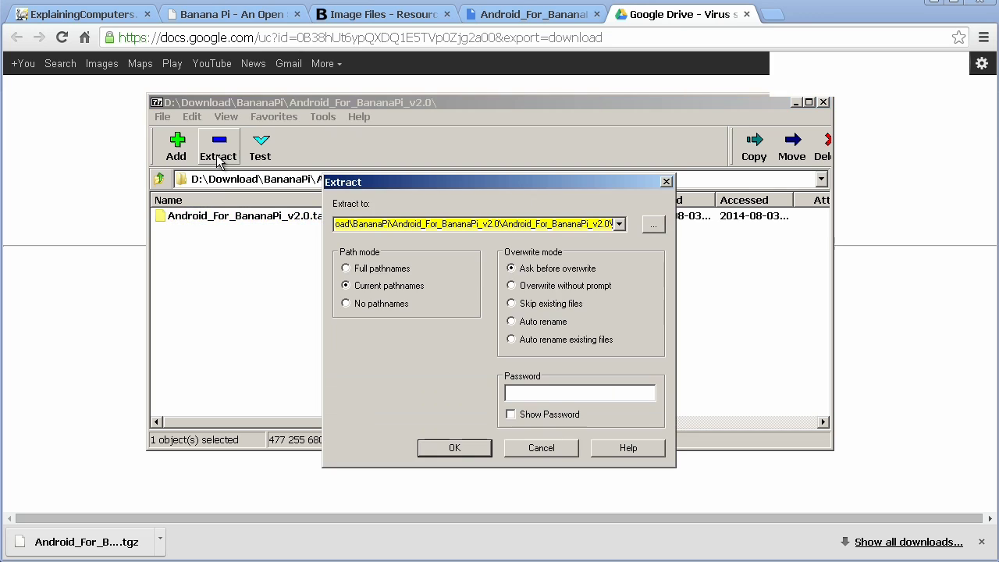
pyautogui.click(439, 449)
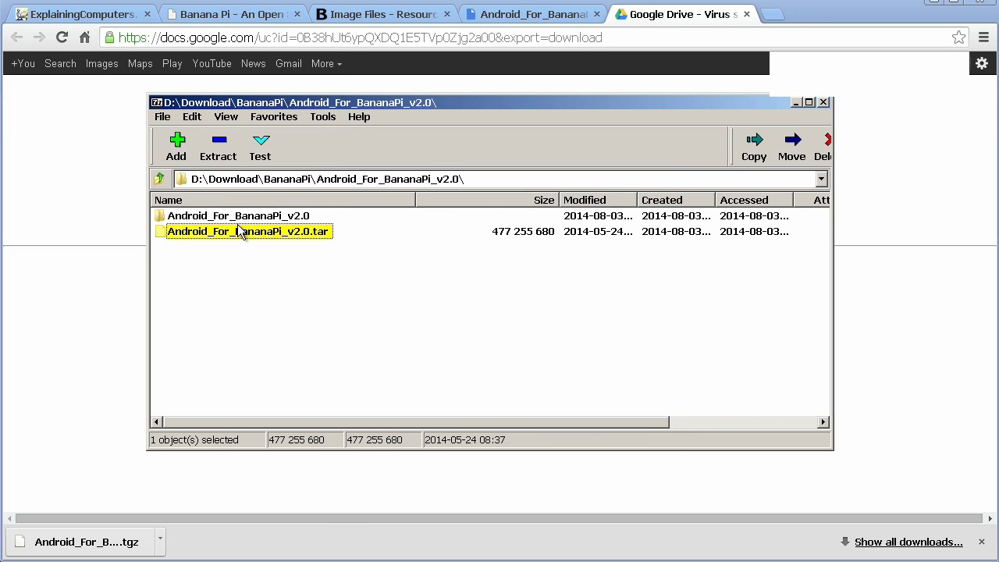
pyautogui.doubleClick(238, 216)
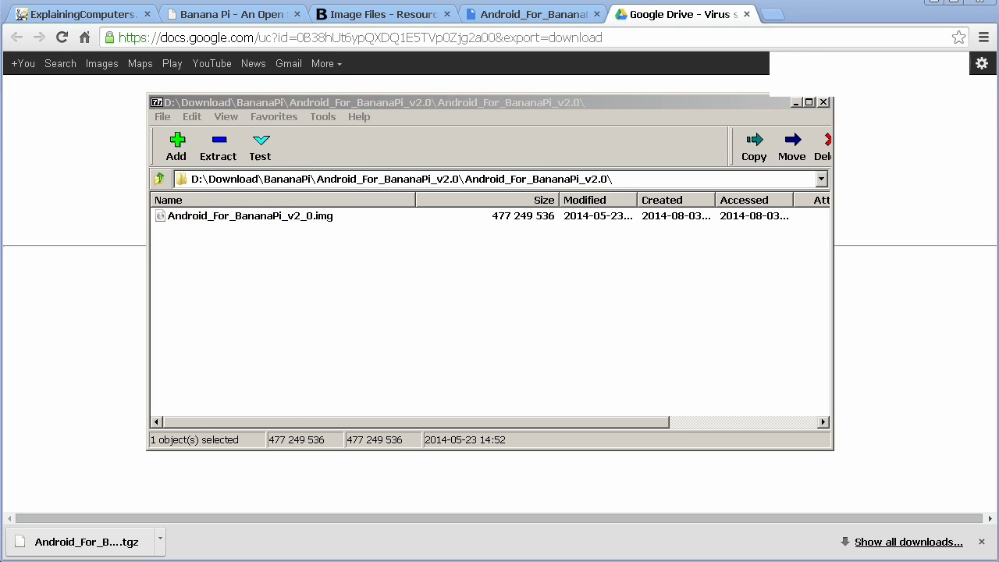
# Switch to PhoenixCard and set the write mode for the card on L:\ to Startup.
pyautogui.moveTo(528, 498); pyautogui.dragTo(508, 99)
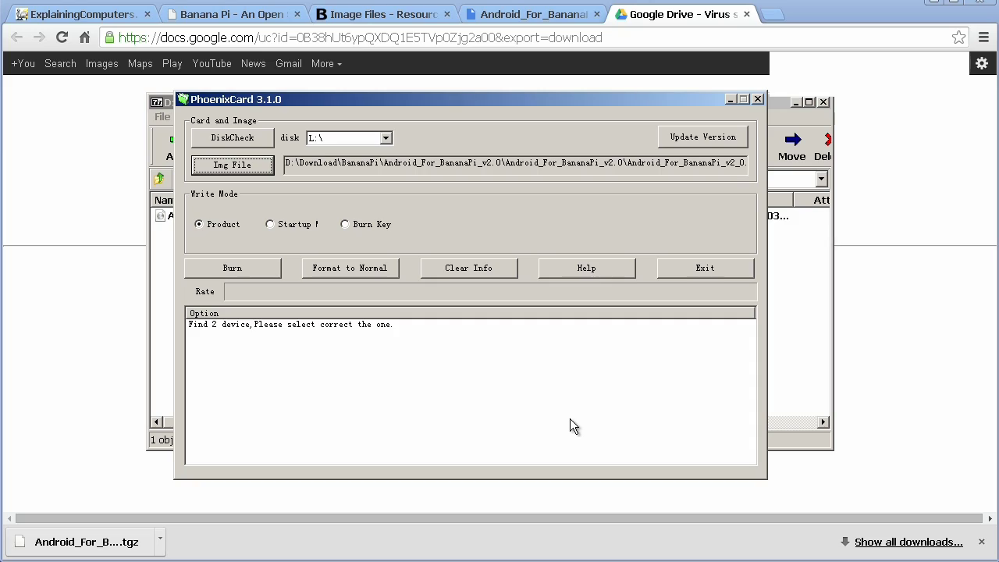
pyautogui.click(270, 225)
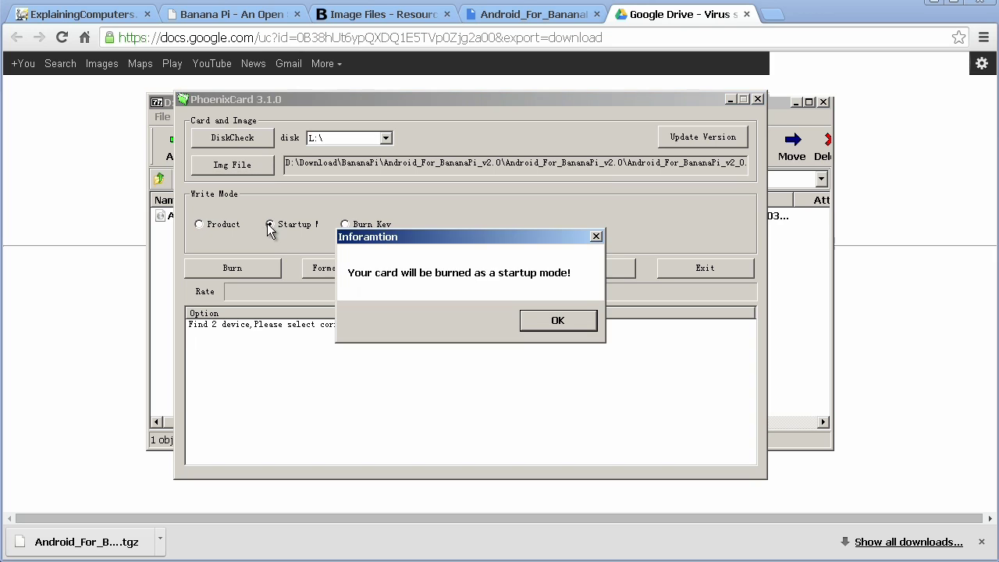
pyautogui.click(546, 322)
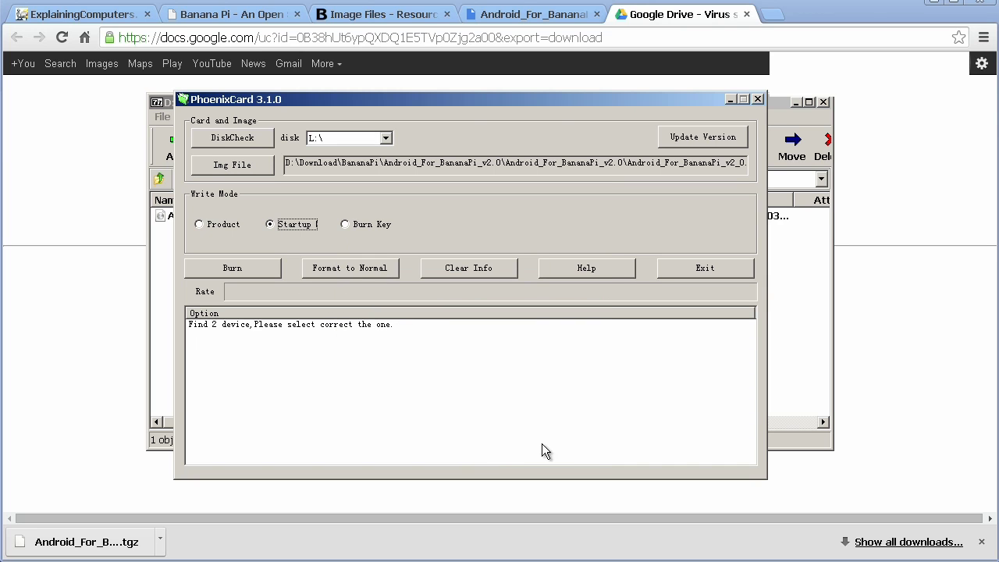
# Format the card on L:\ to normal, and burn the Android_For_BananaPi_v2_0 image to it.
pyautogui.click(350, 268)
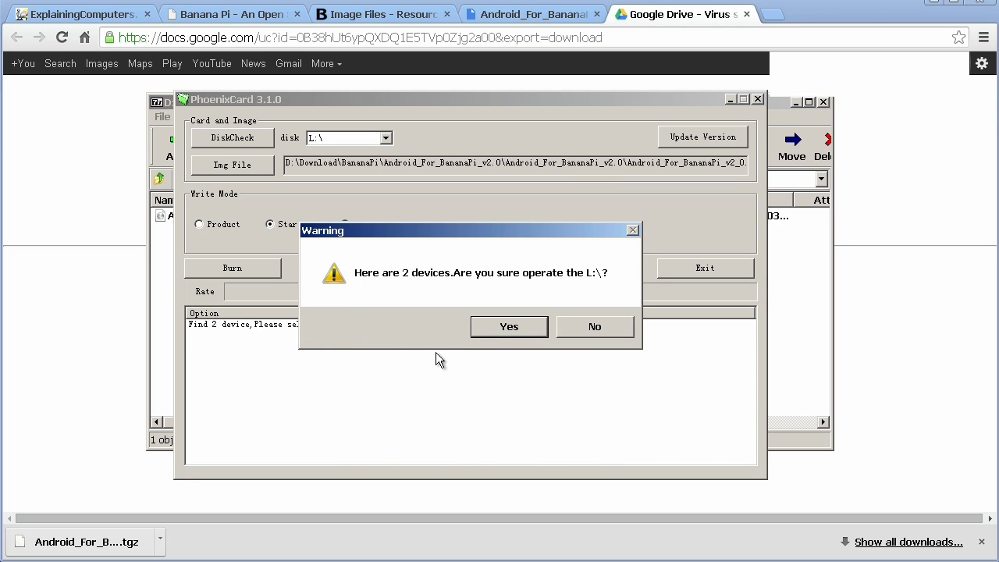
pyautogui.click(499, 332)
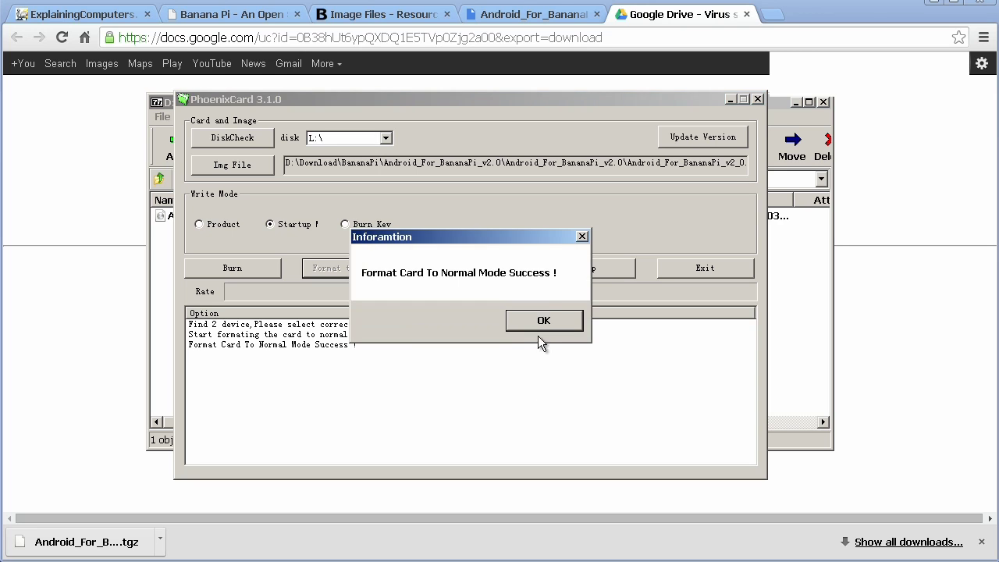
pyautogui.click(542, 321)
pyautogui.click(234, 269)
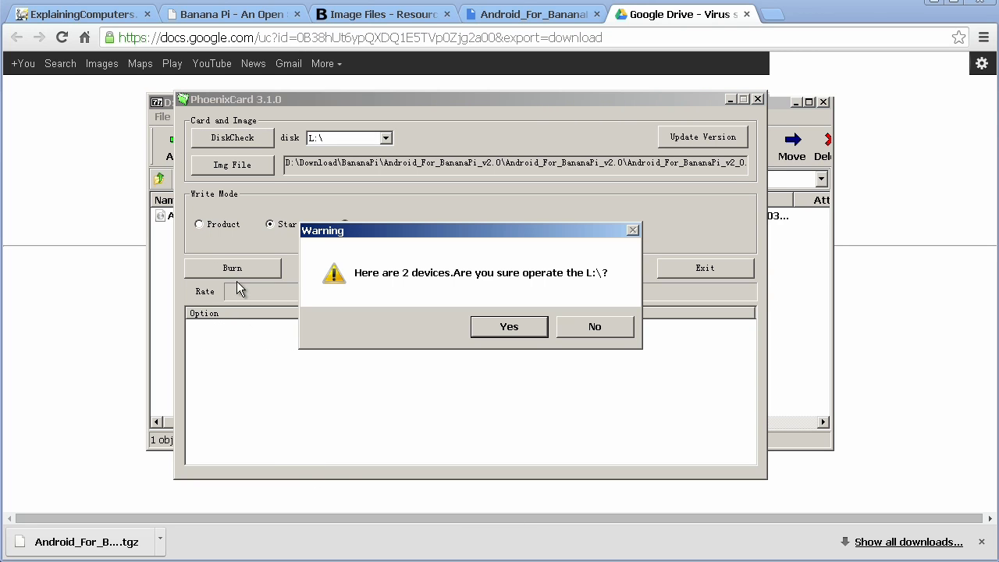
pyautogui.click(509, 327)
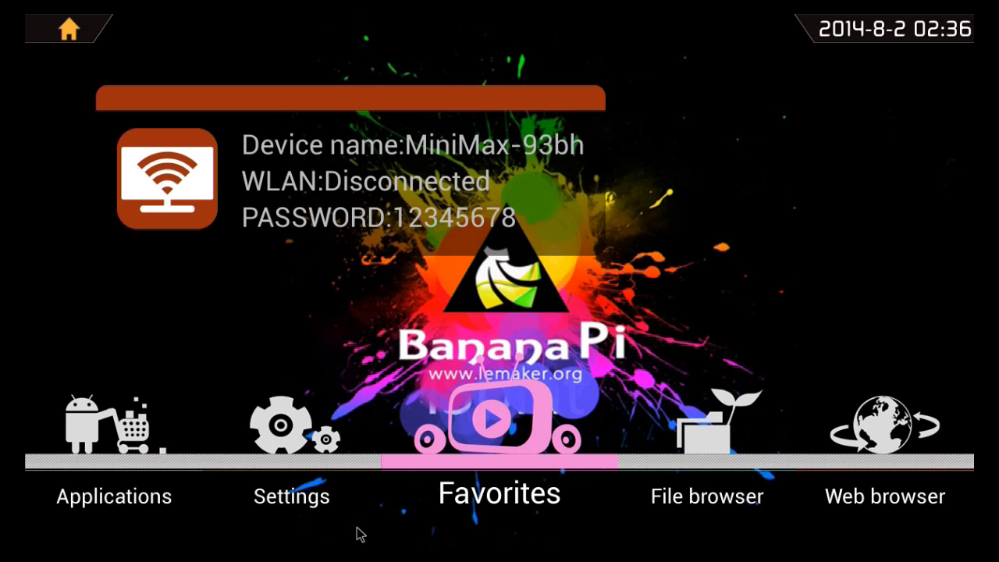
# Open the Banana Pi's Android settings and check the Android version under About tablet.
pyautogui.click(312, 497)
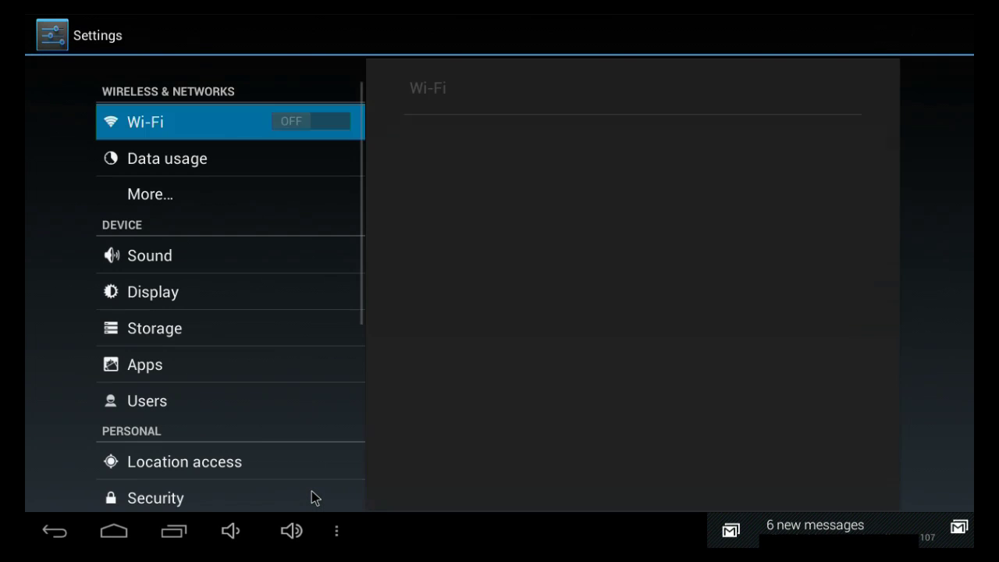
pyautogui.scroll(-5, 295, 433)
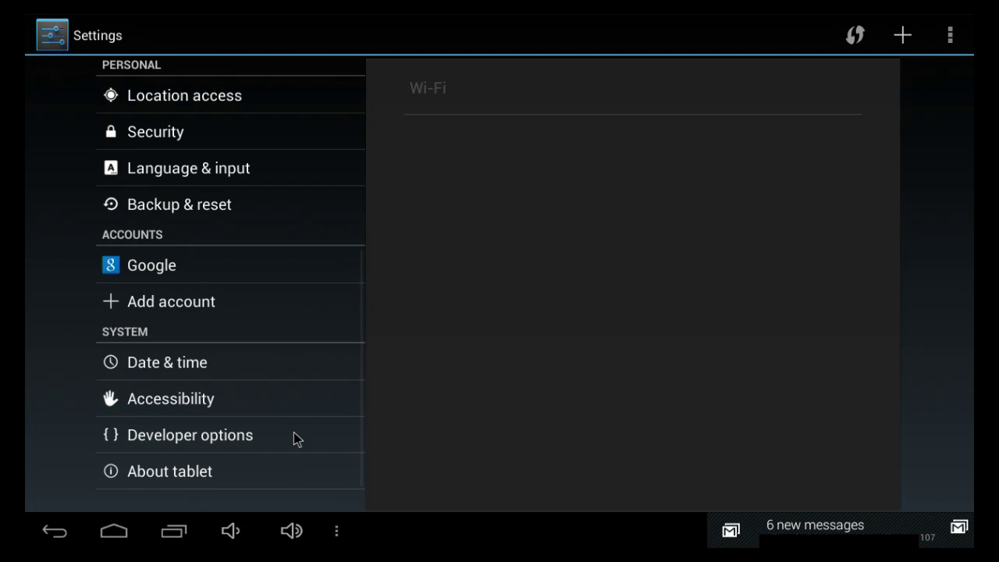
pyautogui.click(196, 479)
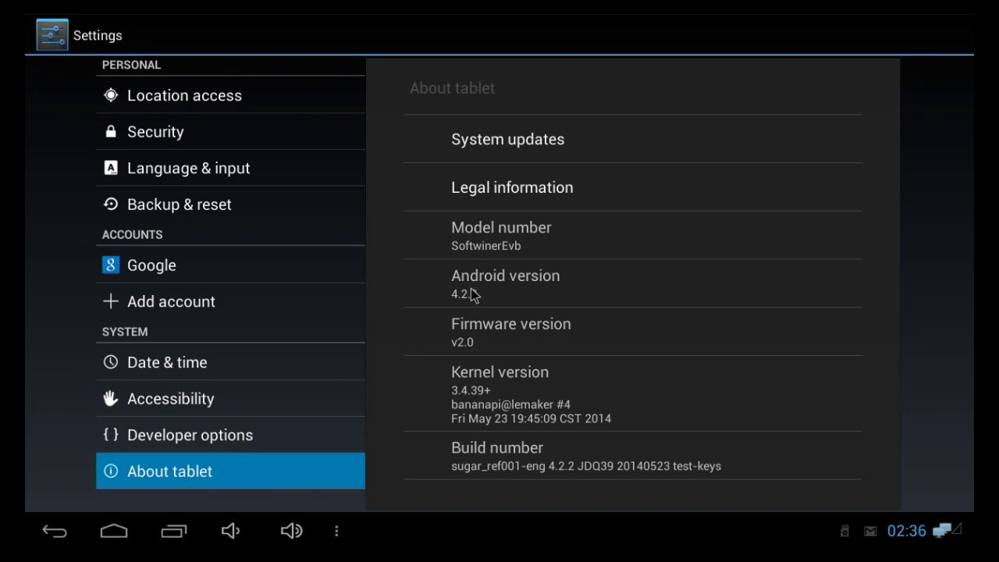
# Check the Ethernet connection in the additional wireless and network settings, and return to the home screen.
pyautogui.scroll(5, 266, 477)
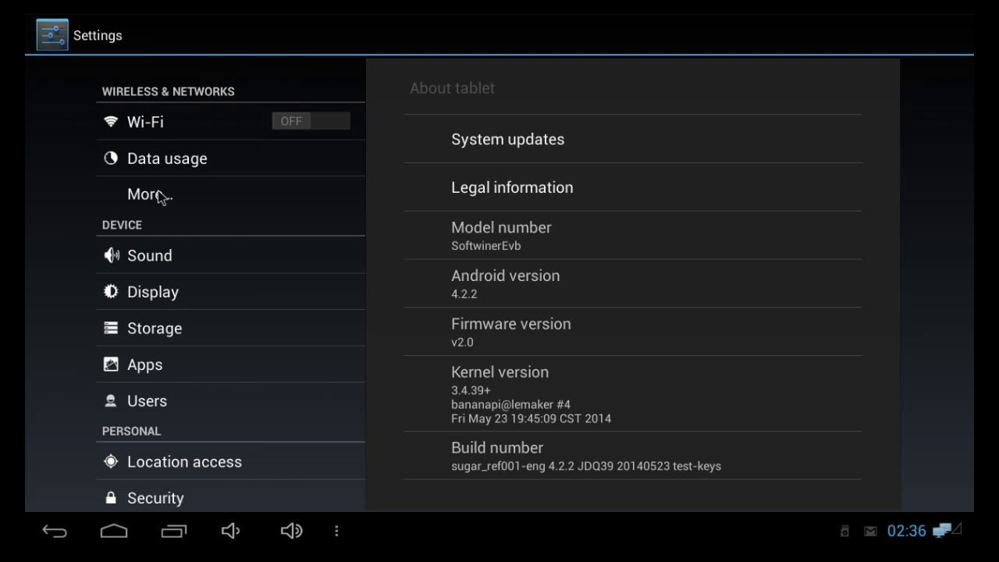
pyautogui.click(162, 197)
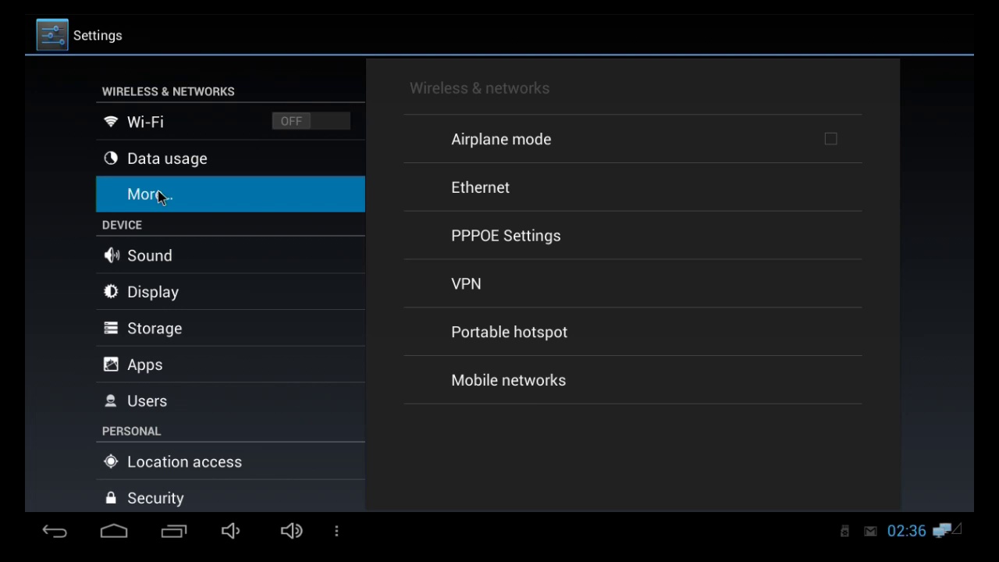
pyautogui.click(465, 191)
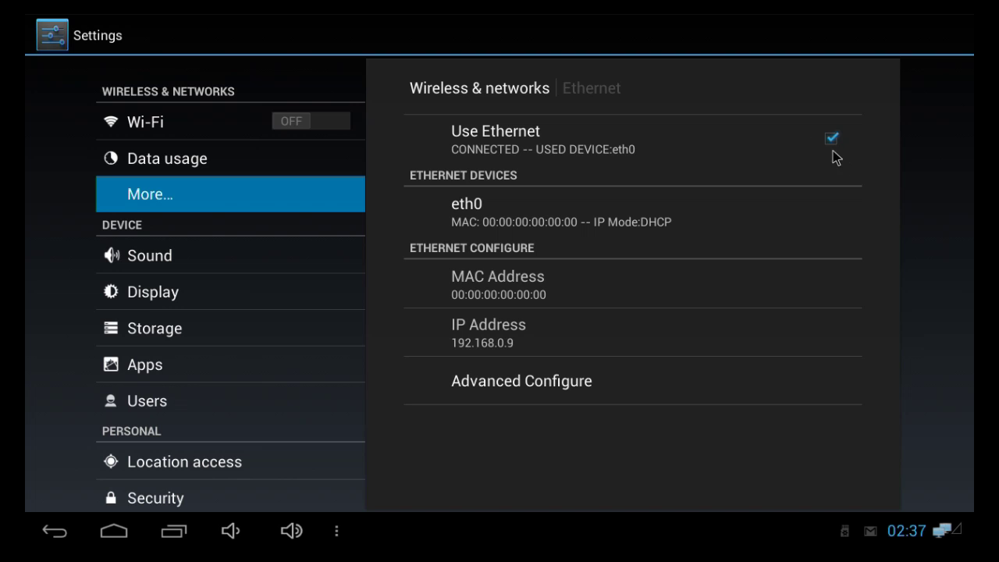
pyautogui.click(54, 534)
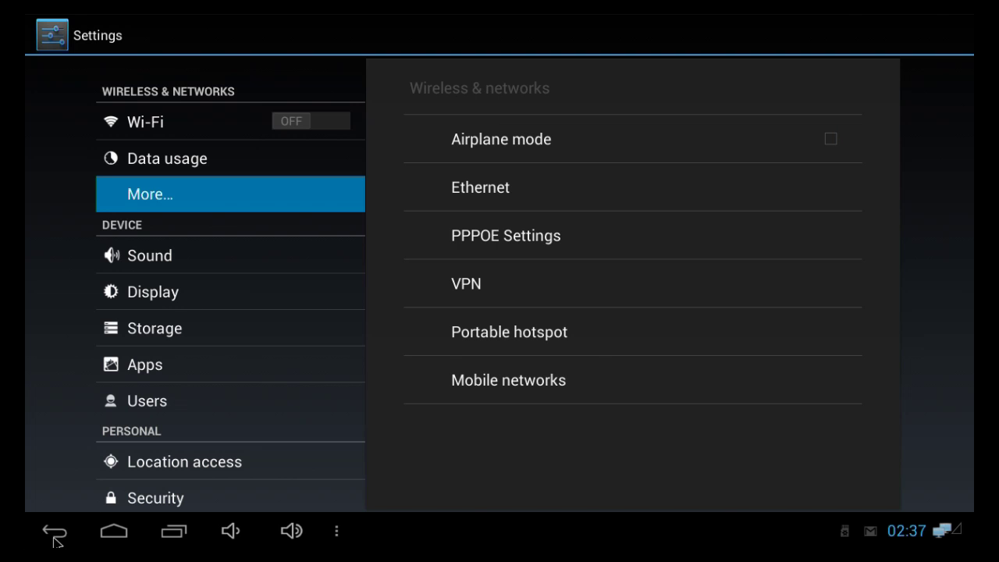
pyautogui.click(54, 536)
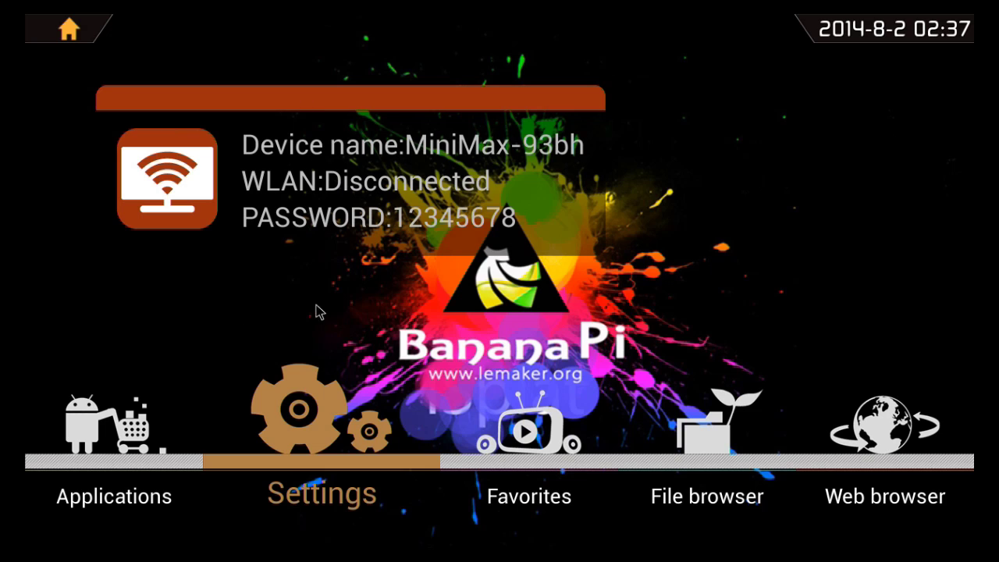
# Open the Applications screen and look through the installed apps.
pyautogui.click(150, 508)
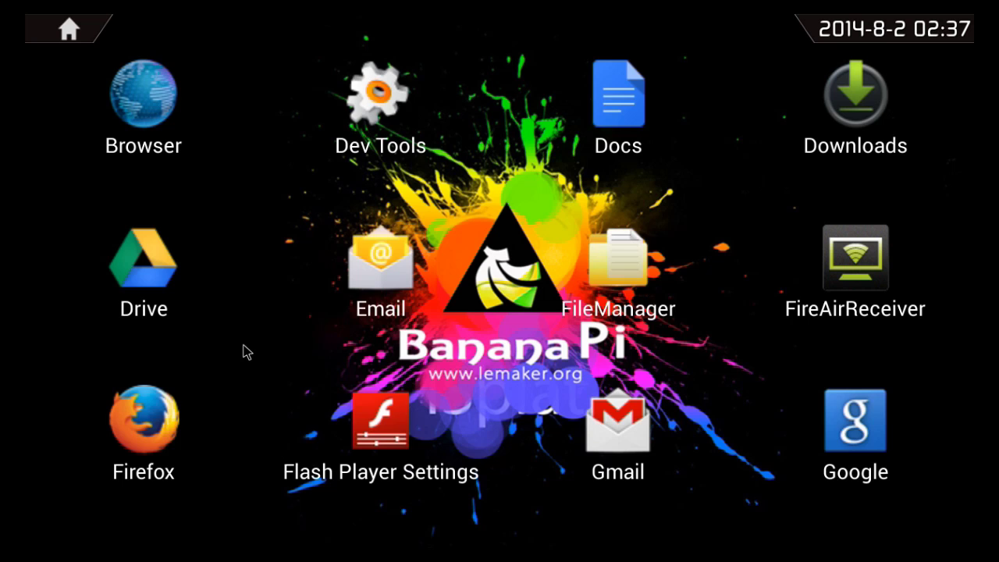
pyautogui.scroll(-5, 243, 351)
pyautogui.scroll(3, 242, 359)
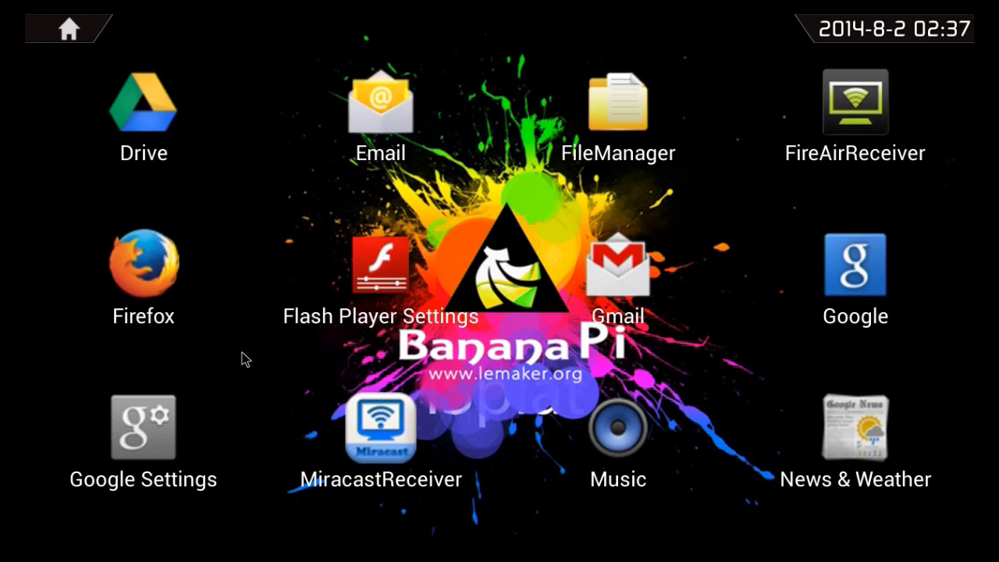
pyautogui.scroll(-3, 241, 359)
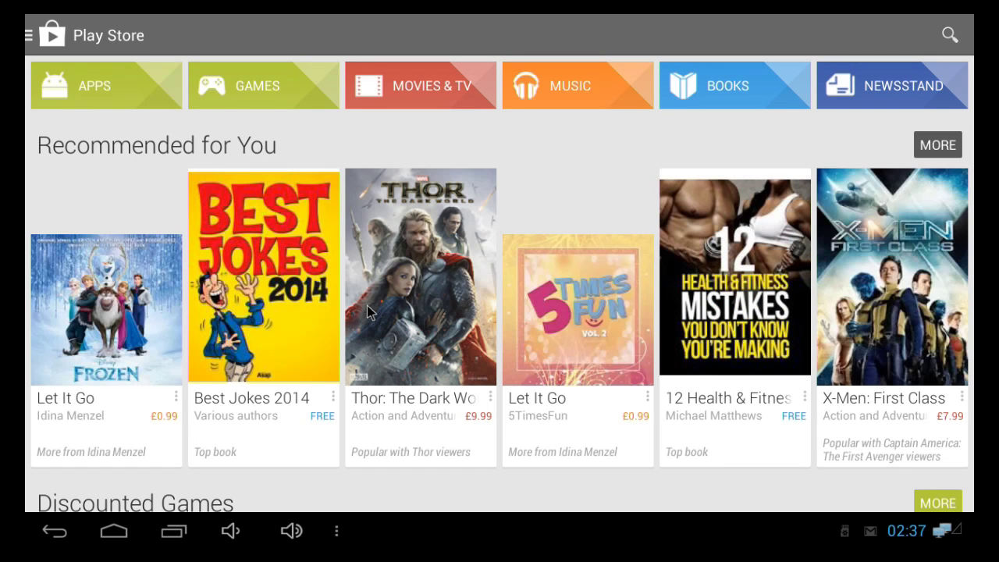
# Look through the Play Store's home page recommendations, and return to the Applications screen.
pyautogui.scroll(-5, 368, 309)
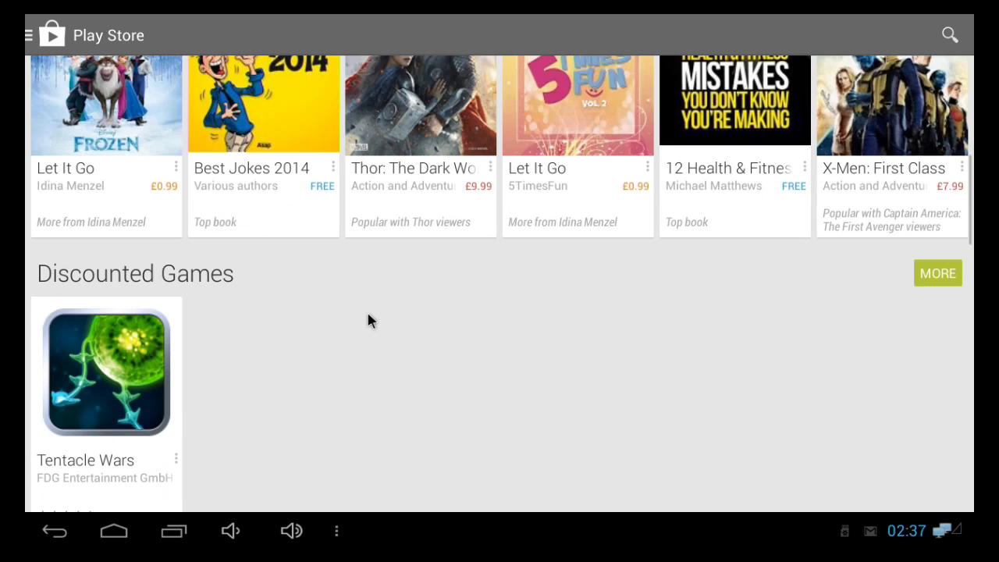
pyautogui.scroll(5, 367, 312)
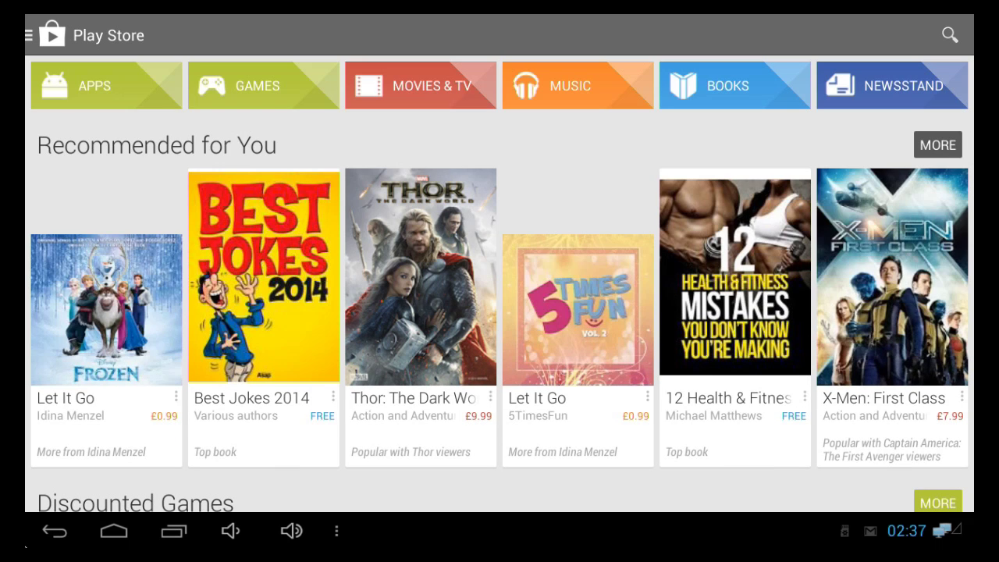
pyautogui.click(49, 534)
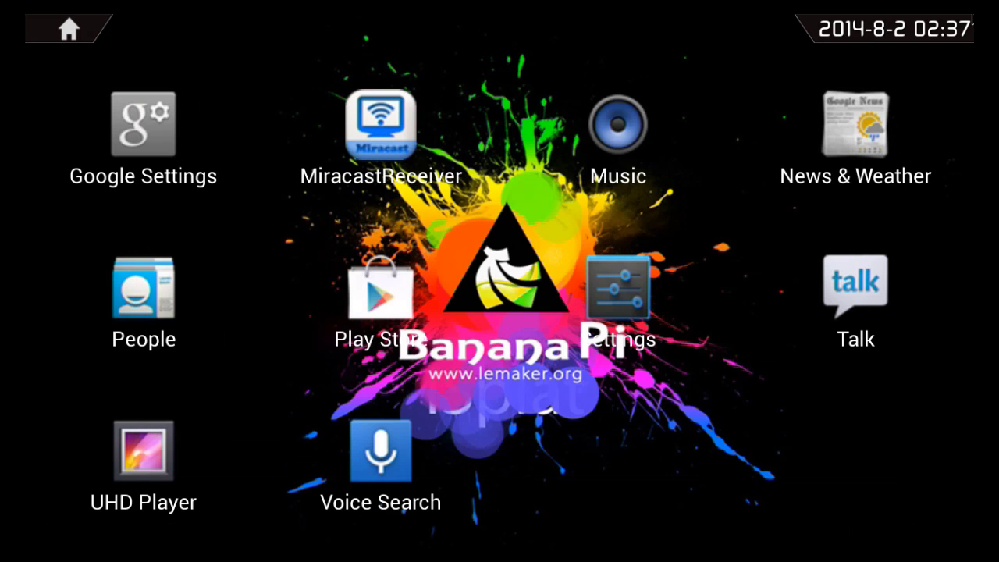
# Open the 3DP15_Preface document in Docs, look through its opening text, and leave the document.
pyautogui.scroll(1, 755, 254)
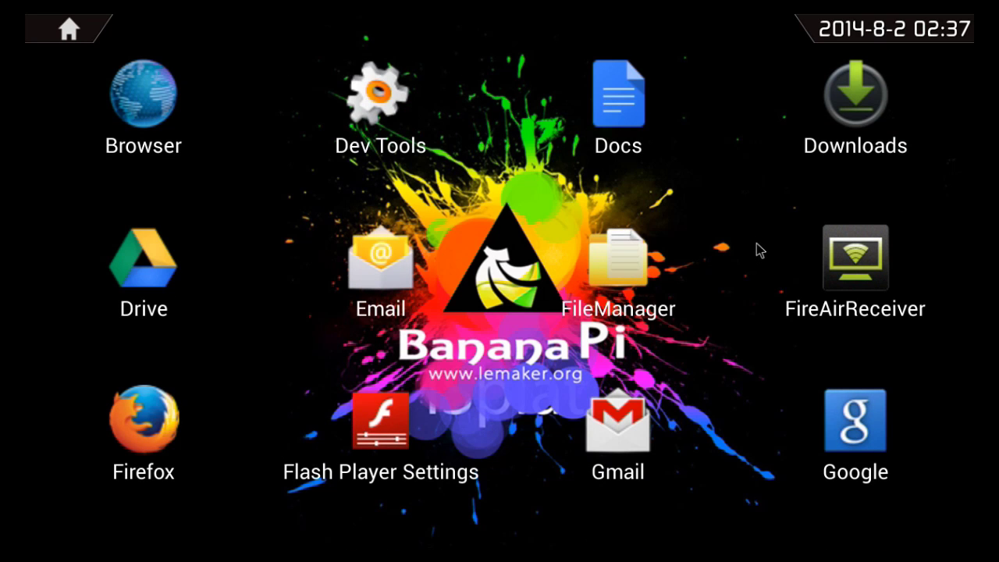
pyautogui.click(599, 117)
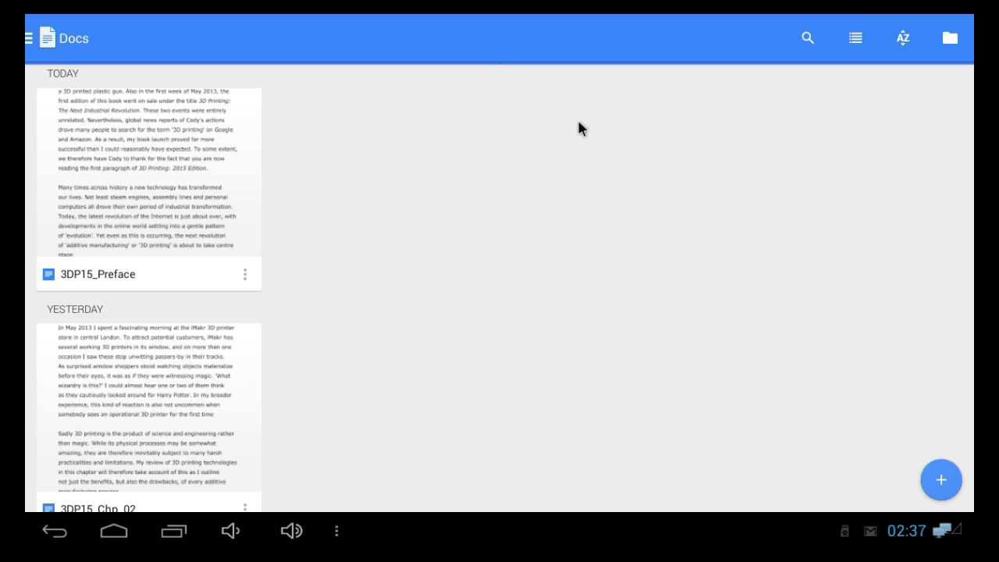
pyautogui.click(145, 209)
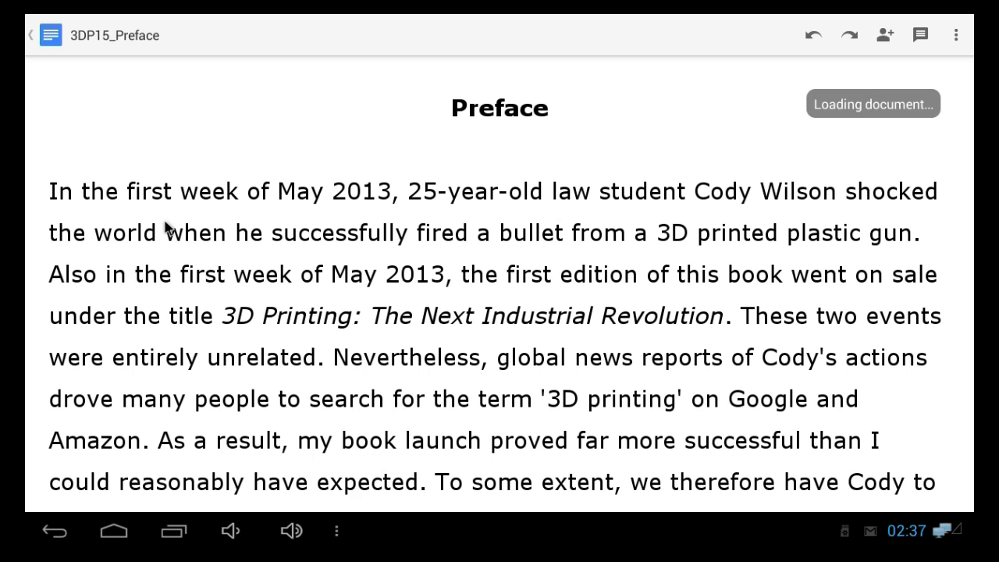
pyautogui.scroll(-3, 184, 244)
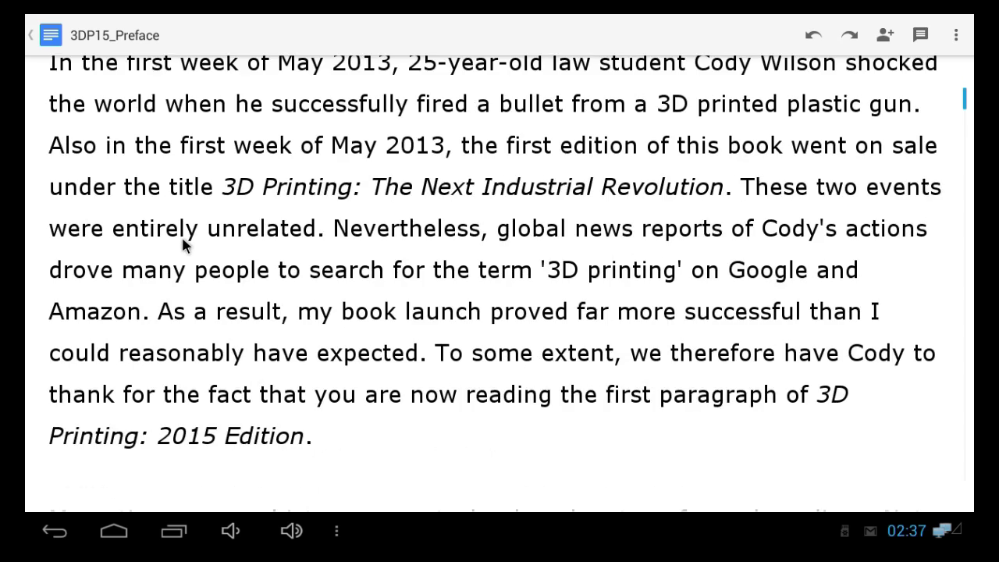
pyautogui.scroll(4, 185, 244)
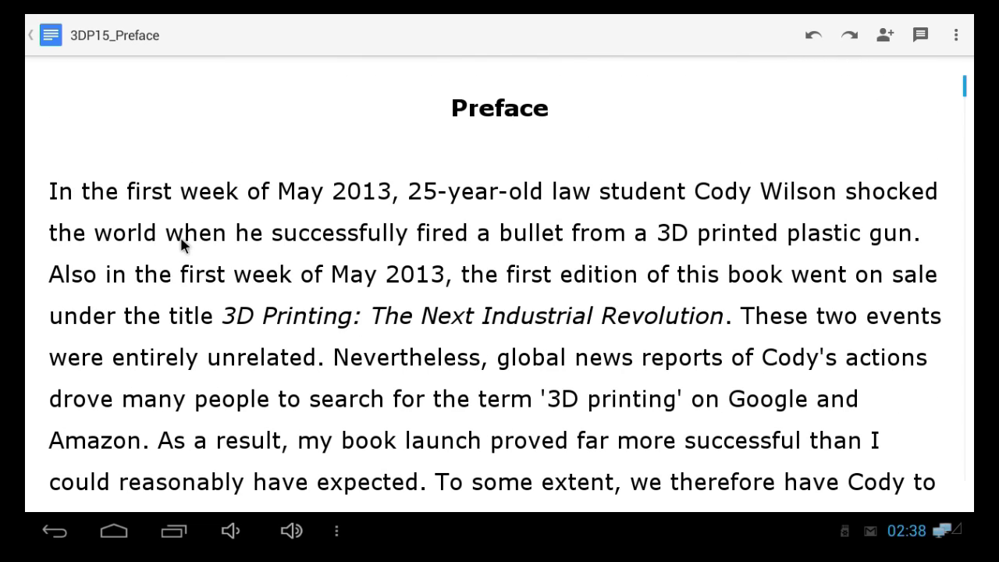
pyautogui.scroll(-1, 180, 248)
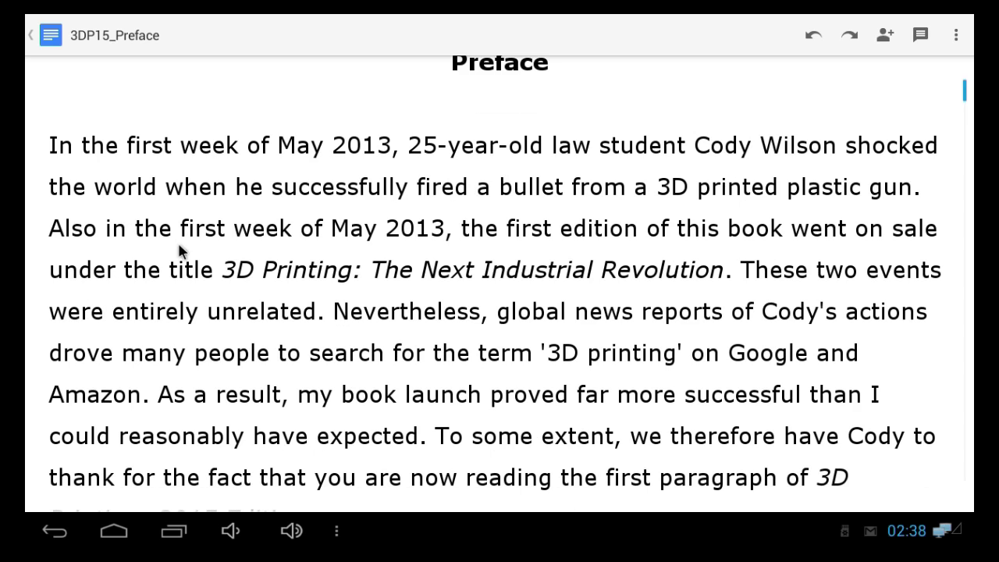
pyautogui.click(60, 537)
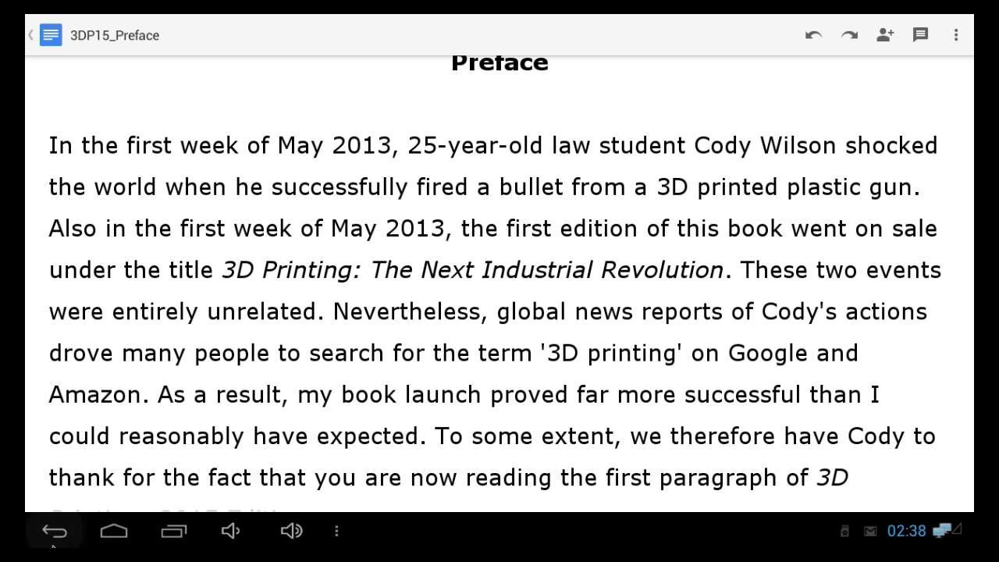
pyautogui.click(62, 539)
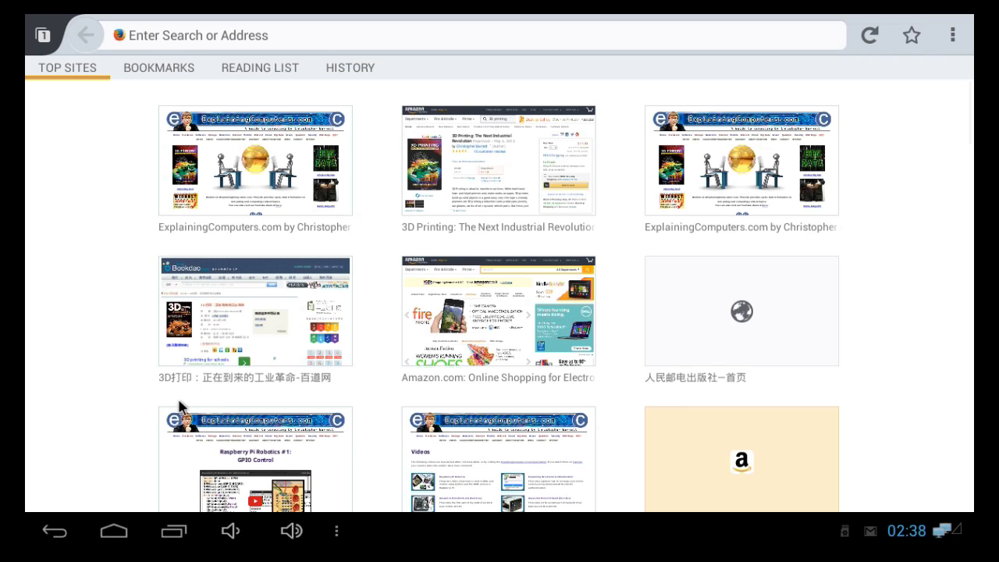
# Open the ExplainingComputers.com site from Firefox's top sites and look through its home page.
pyautogui.click(255, 185)
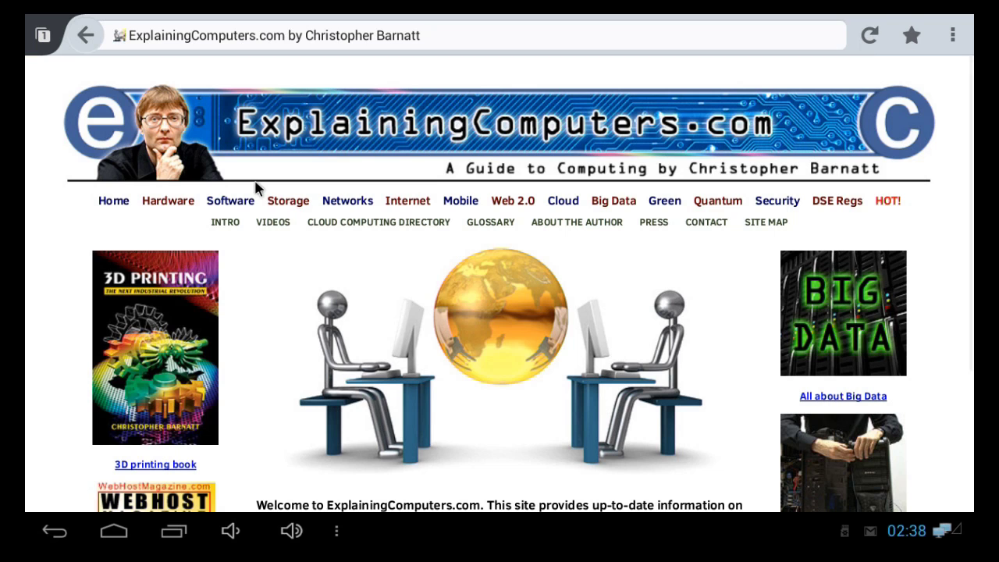
pyautogui.scroll(-1, 289, 293)
pyautogui.scroll(-3, 288, 293)
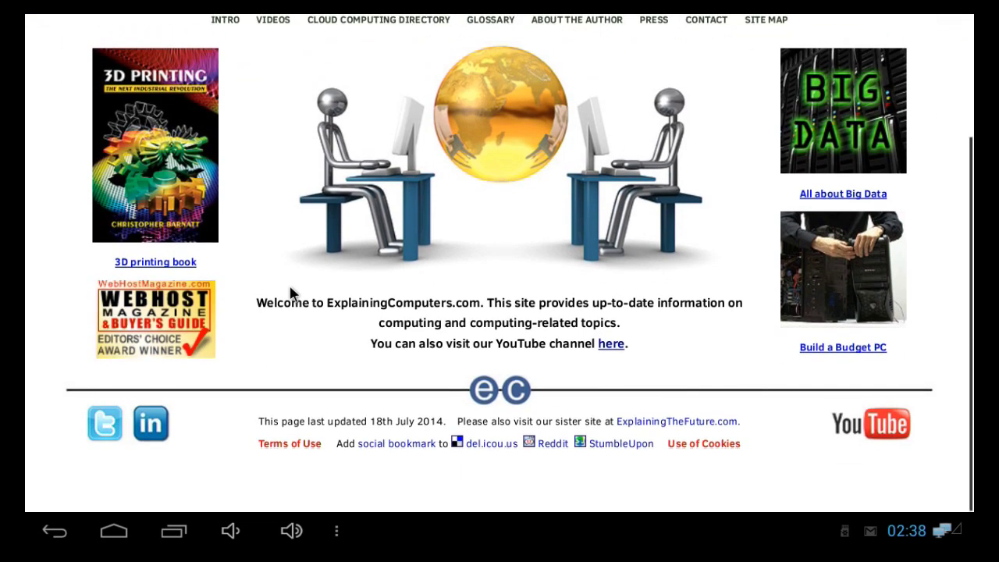
pyautogui.scroll(3, 289, 292)
pyautogui.scroll(-1, 288, 292)
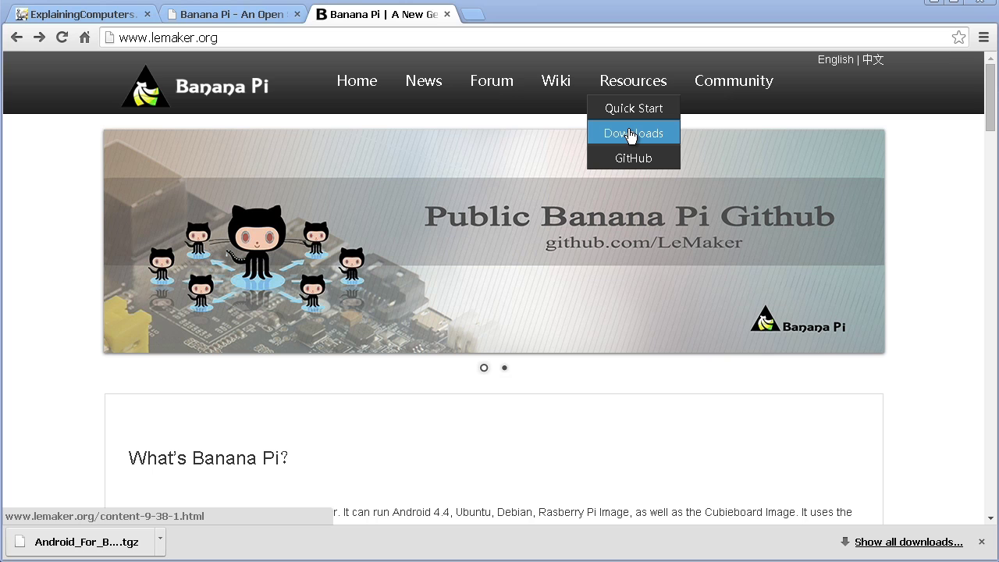
# Download Raspbian_For_BananaPi_v3.0.tgz through Google Drive from the lemaker.org image files page, saving it in D:\Download\BananaPi.
pyautogui.click(631, 134)
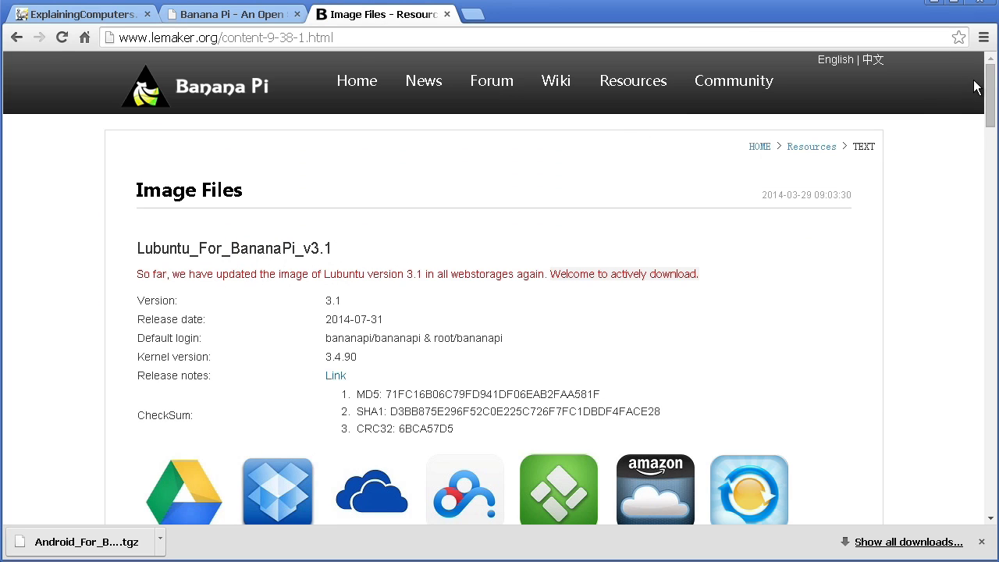
pyautogui.moveTo(988, 85); pyautogui.dragTo(990, 158)
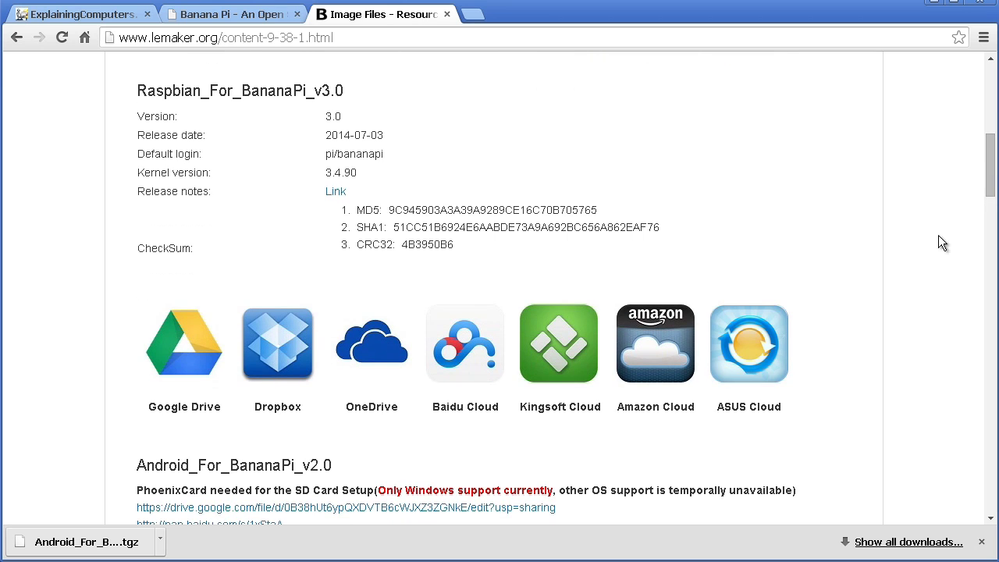
pyautogui.click(184, 344)
pyautogui.click(413, 246)
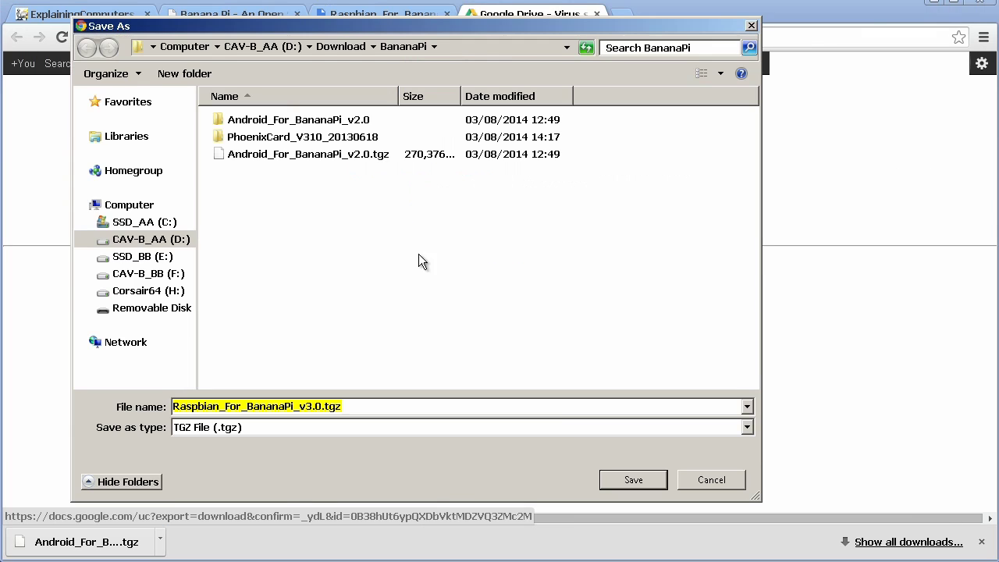
pyautogui.click(639, 482)
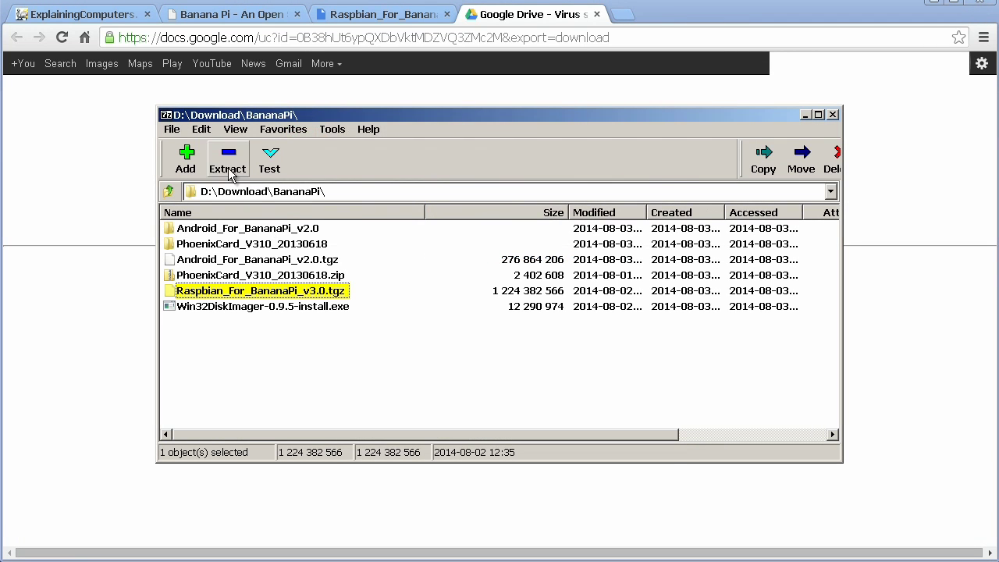
# Extract Raspbian_For_BananaPi_v3.0.tgz and the .tar file inside it, and open the folder containing the extracted image.
pyautogui.click(228, 163)
pyautogui.click(454, 449)
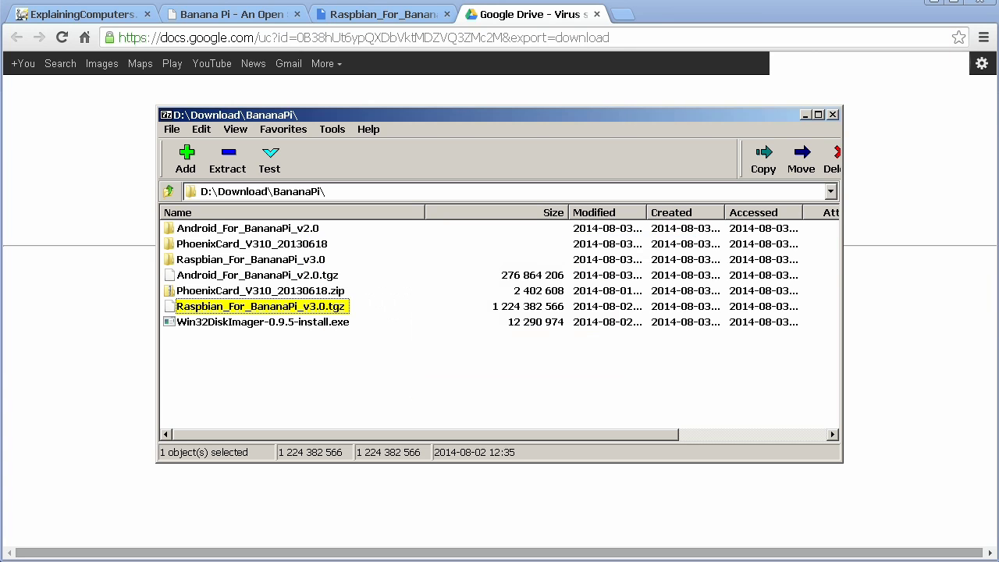
pyautogui.doubleClick(261, 262)
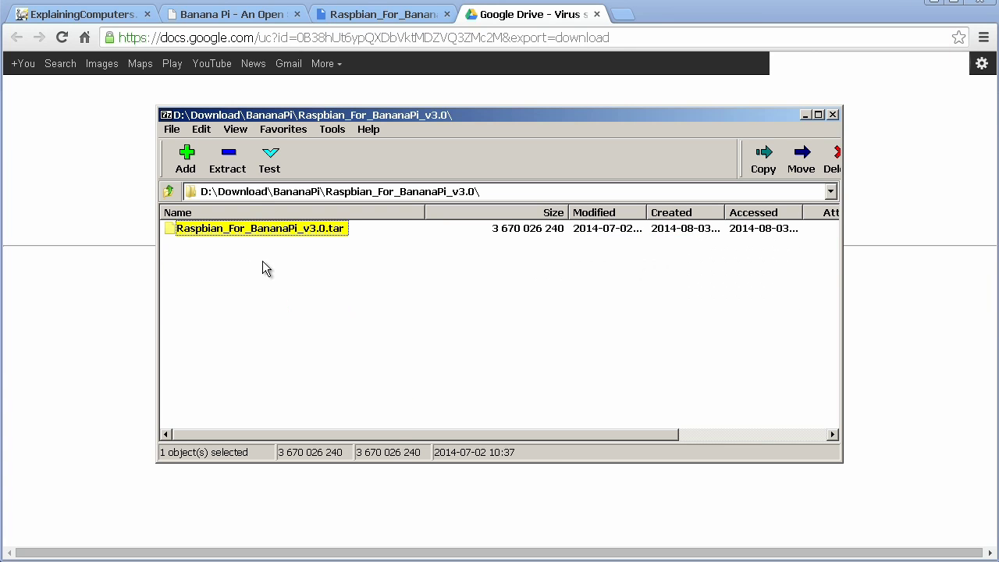
pyautogui.click(227, 160)
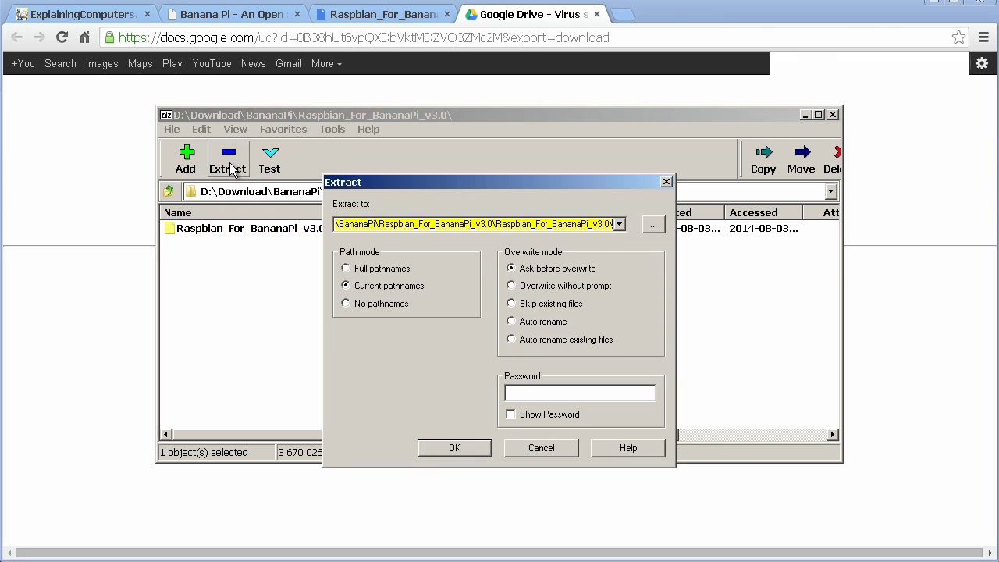
pyautogui.click(453, 449)
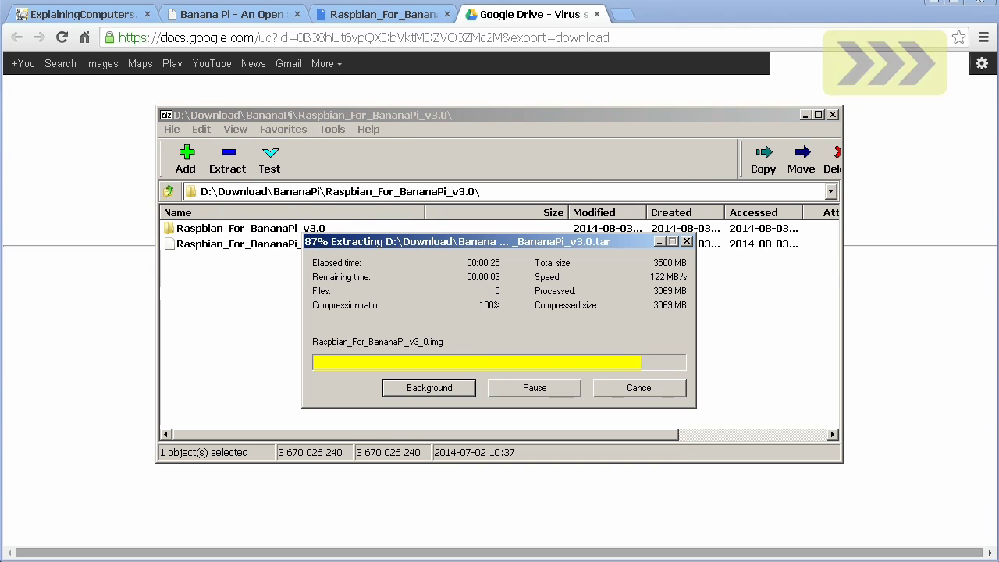
pyautogui.doubleClick(270, 230)
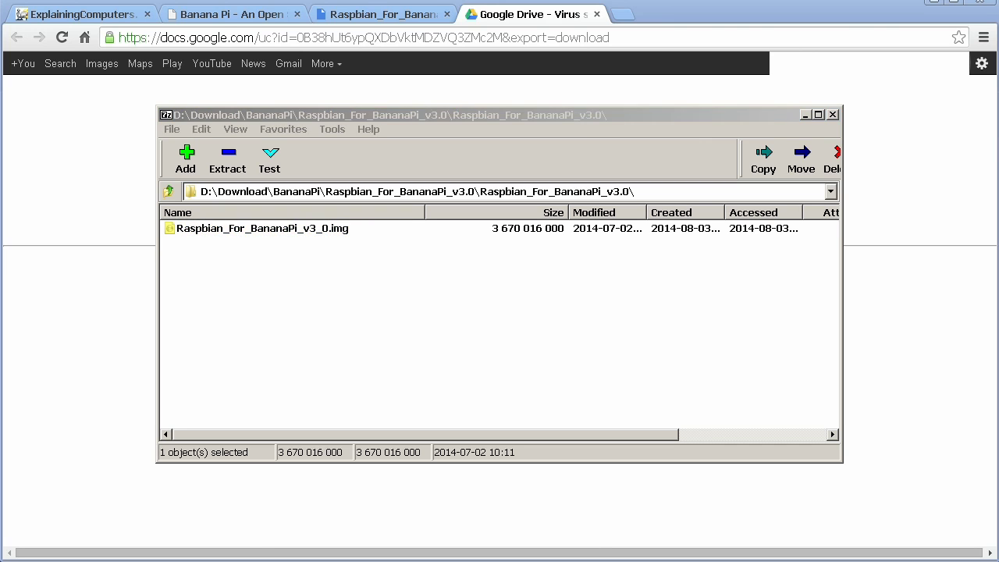
# Quick format the SD card on drive L: in SDFormatter with format size adjustment set to ON.
pyautogui.moveTo(476, 558); pyautogui.dragTo(524, 171)
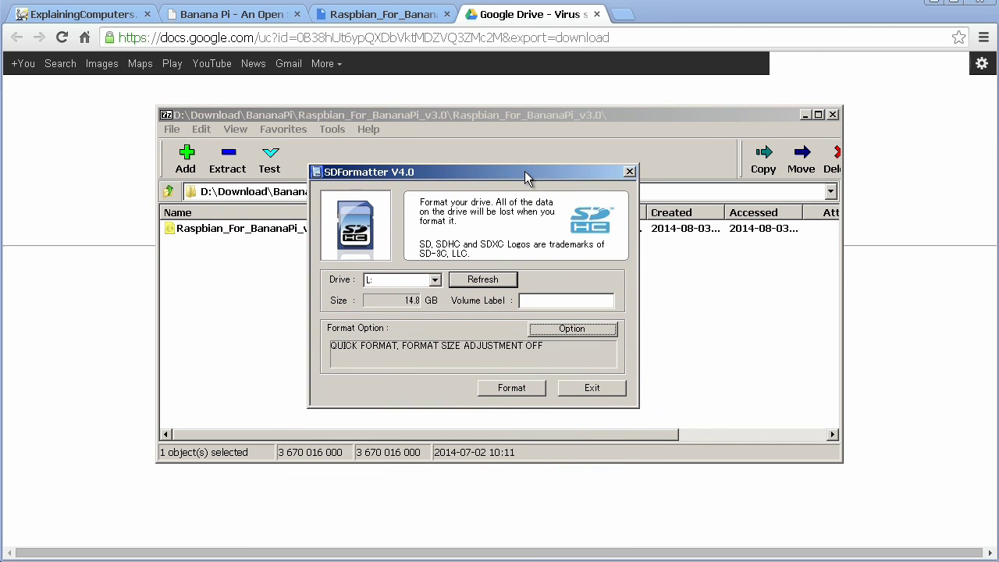
pyautogui.click(571, 328)
pyautogui.click(557, 298)
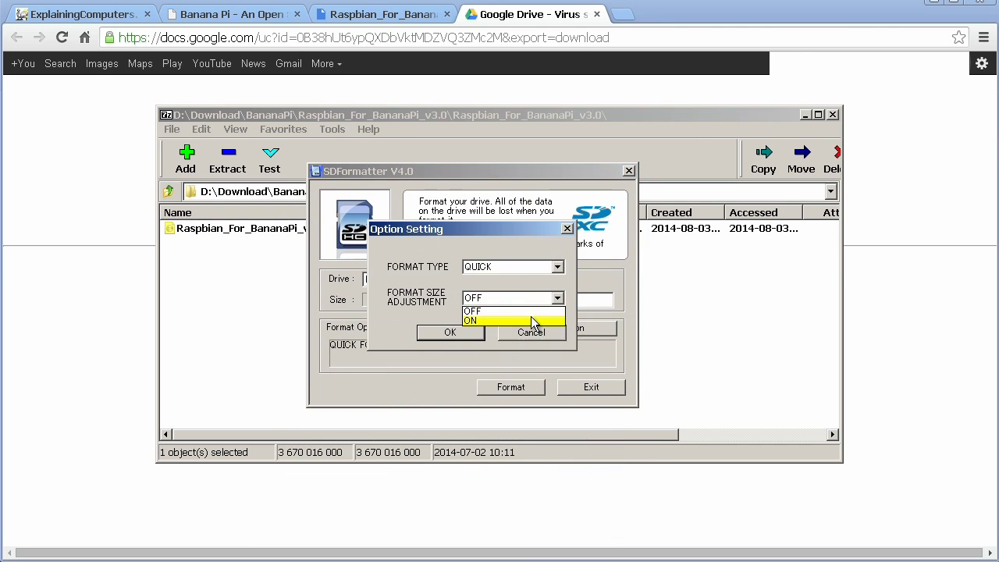
pyautogui.click(531, 317)
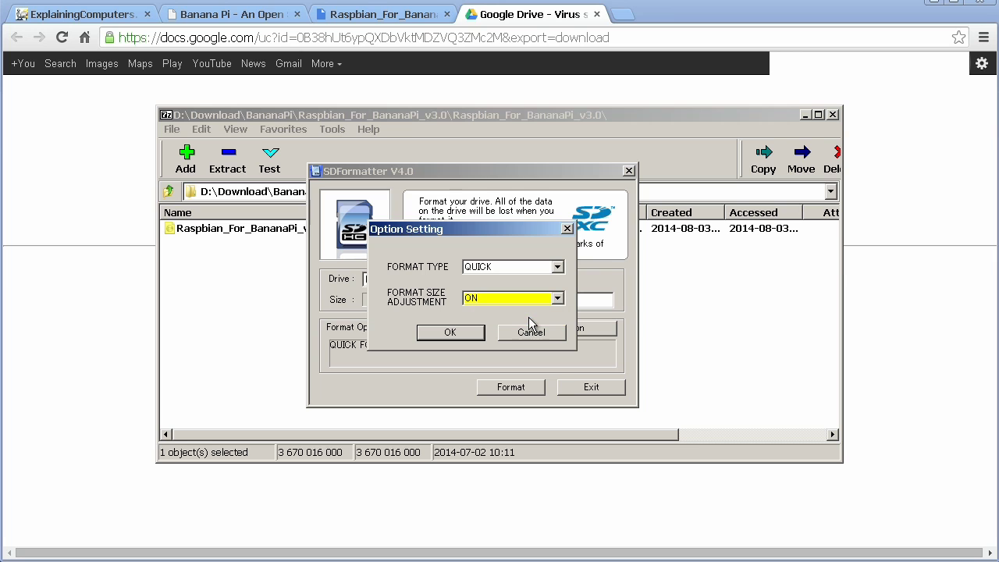
pyautogui.click(457, 335)
pyautogui.click(510, 387)
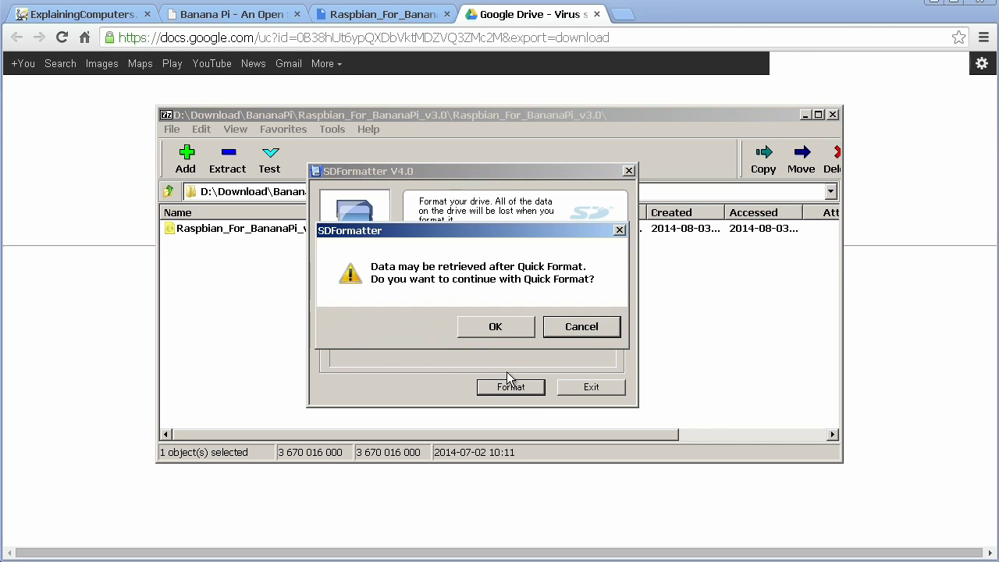
pyautogui.click(498, 331)
pyautogui.click(498, 331)
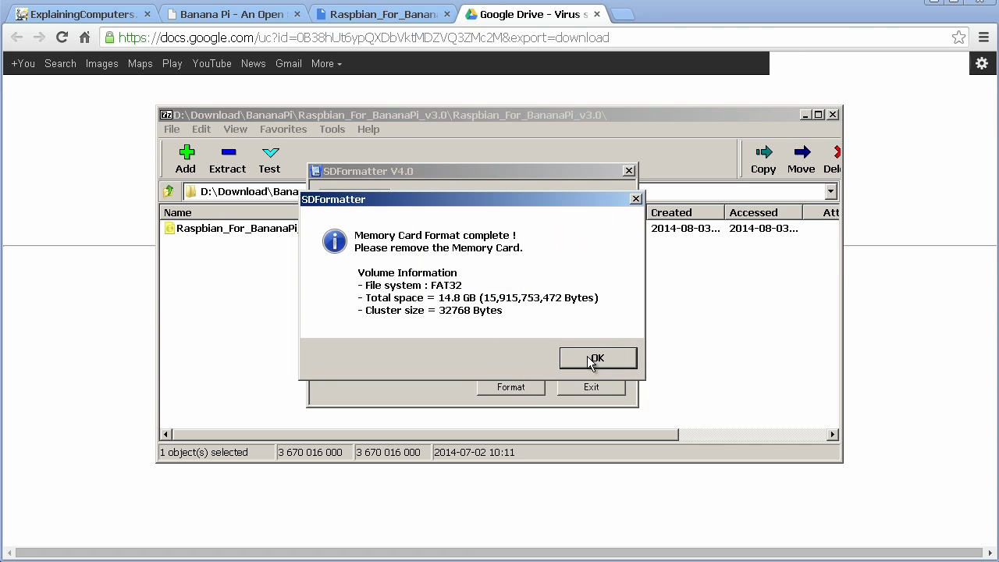
pyautogui.click(595, 357)
# Write Raspbian_For_BananaPi_v3_0.img to the L:\ card with Win32 Disk Imager.
pyautogui.moveTo(477, 173); pyautogui.dragTo(514, 193)
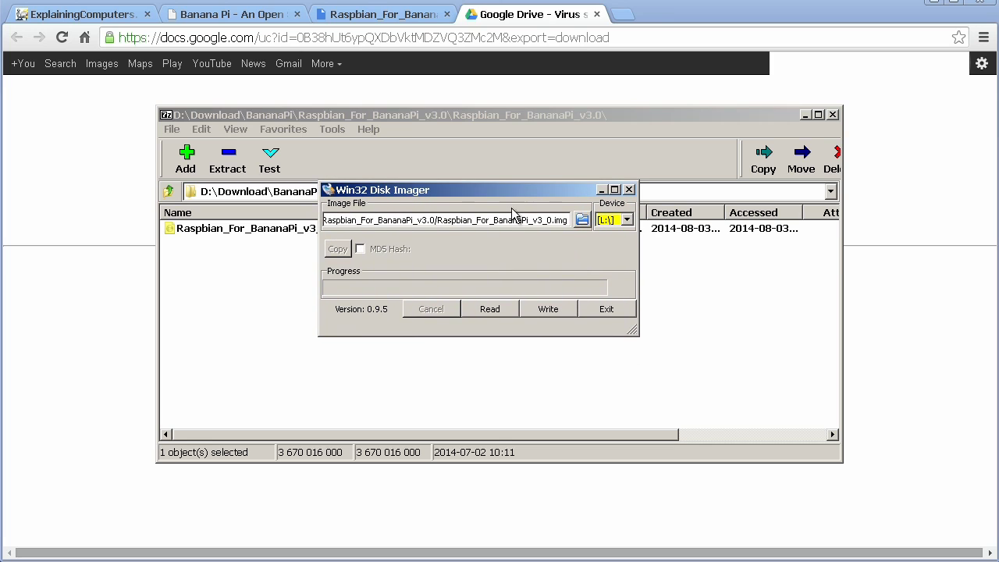
pyautogui.click(539, 310)
pyautogui.click(549, 346)
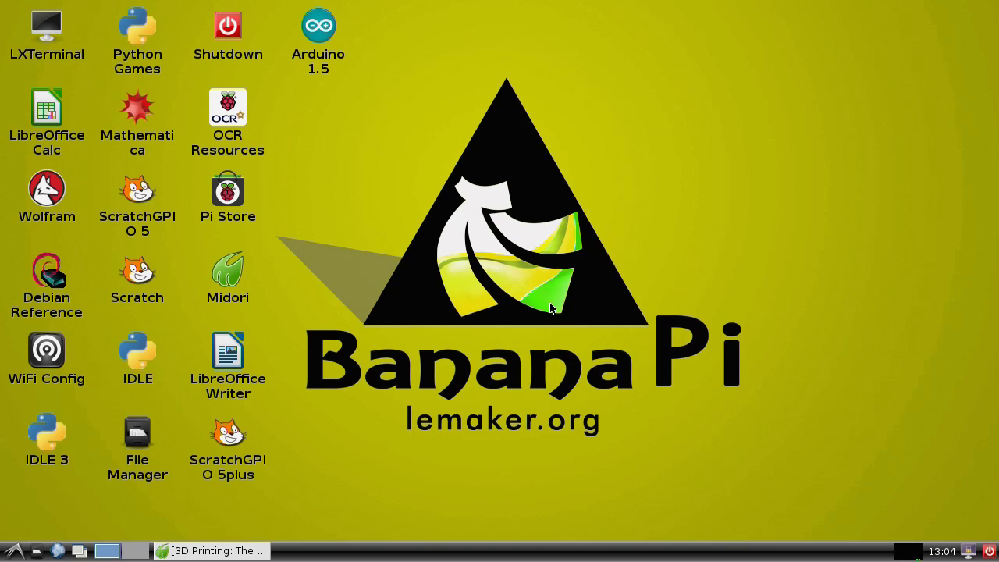
# Open the Pi Store on the Raspbian desktop, look through its Explore page, and close it.
pyautogui.click(234, 207)
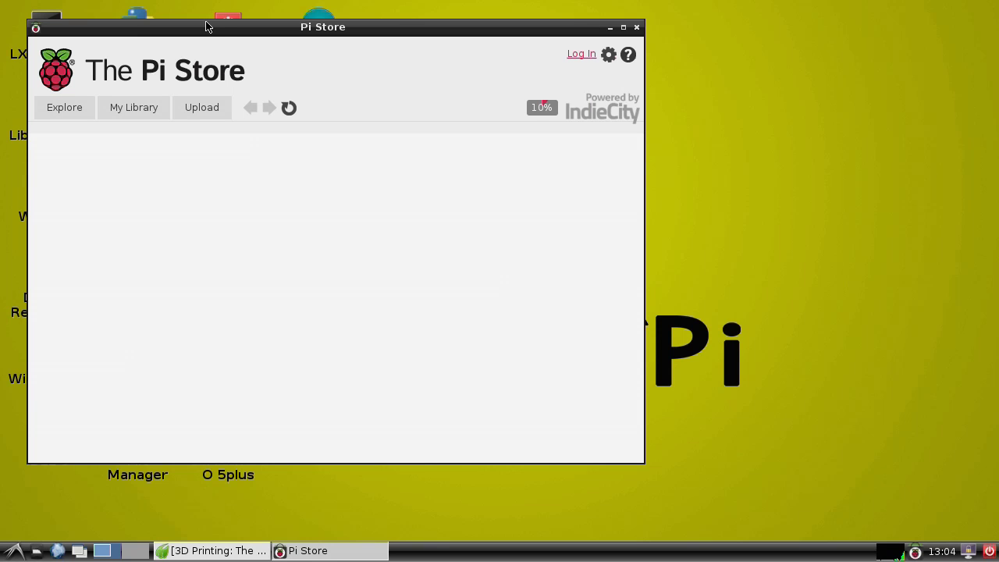
pyautogui.moveTo(209, 29); pyautogui.dragTo(290, 61)
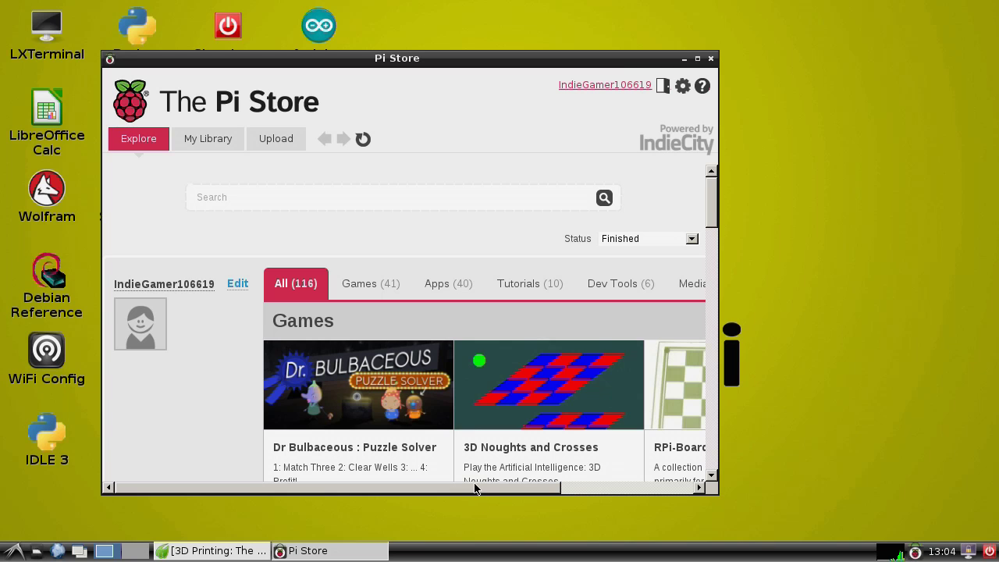
pyautogui.moveTo(479, 487); pyautogui.dragTo(512, 488)
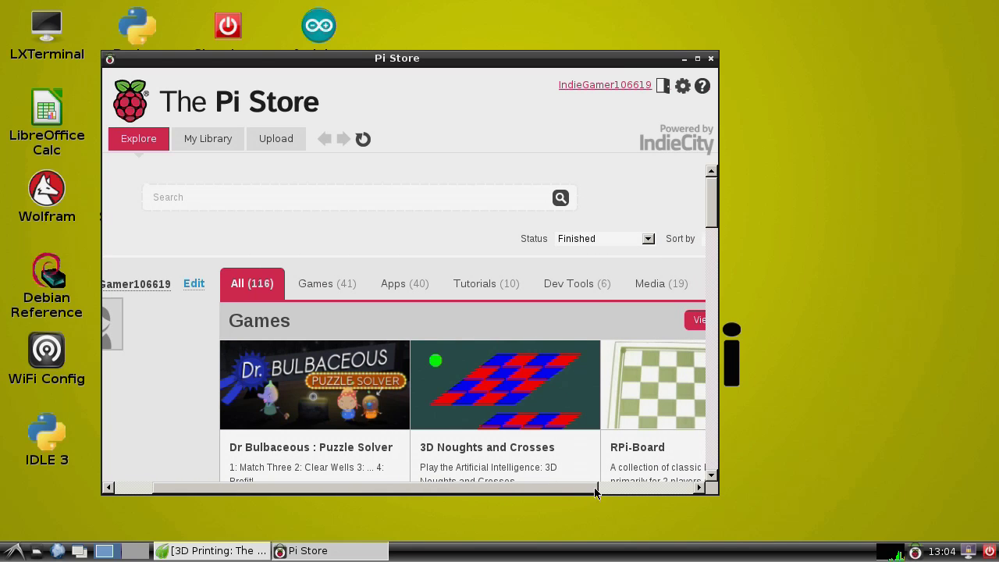
pyautogui.moveTo(595, 490); pyautogui.dragTo(579, 491)
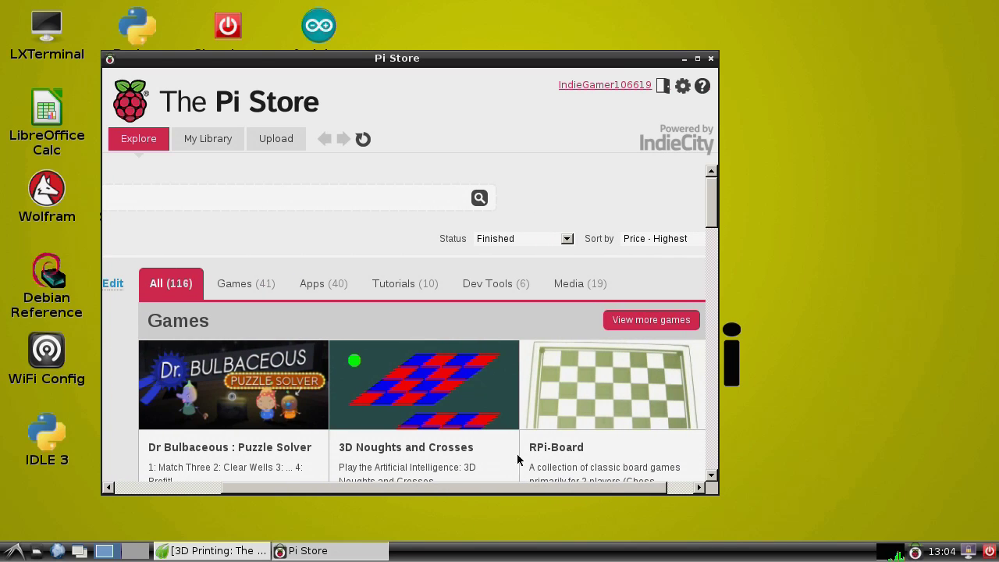
pyautogui.moveTo(712, 214); pyautogui.dragTo(694, 125)
pyautogui.click(711, 59)
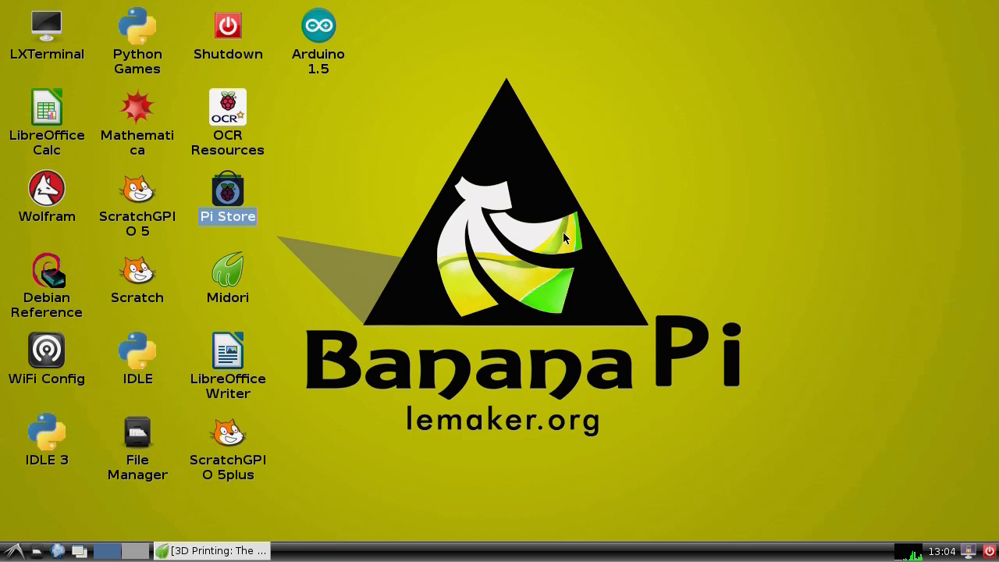
# Restore the minimized browser window, look through the Amazon page for the book 3D Printing: The Next Industrial Revolution, and close it.
pyautogui.click(247, 552)
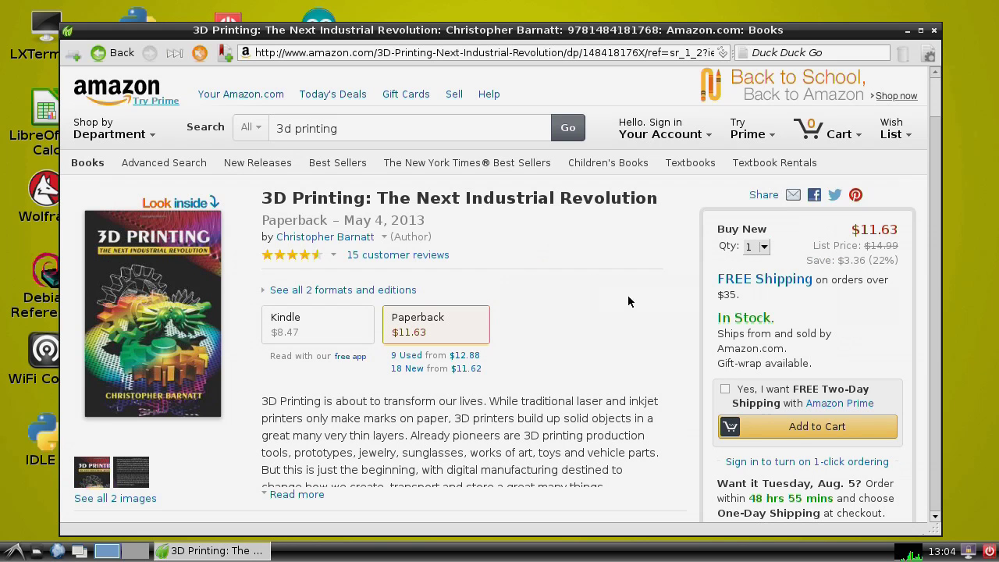
pyautogui.scroll(-5, 616, 304)
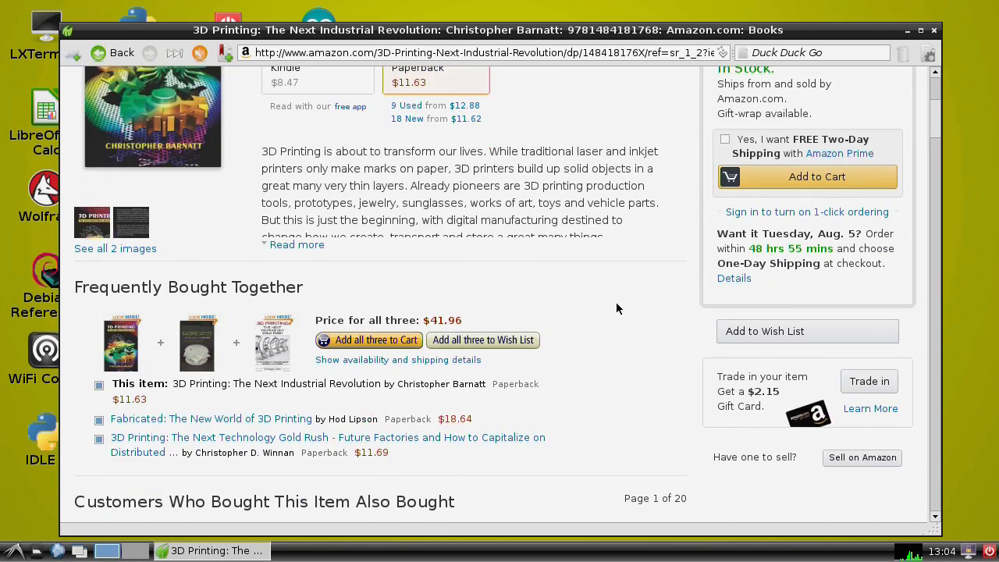
pyautogui.scroll(5, 614, 311)
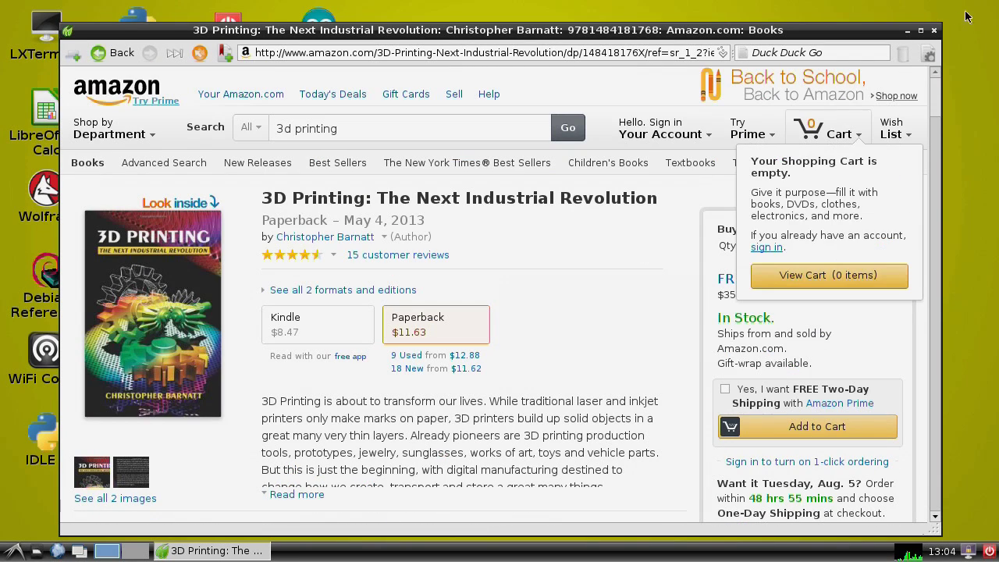
pyautogui.click(934, 31)
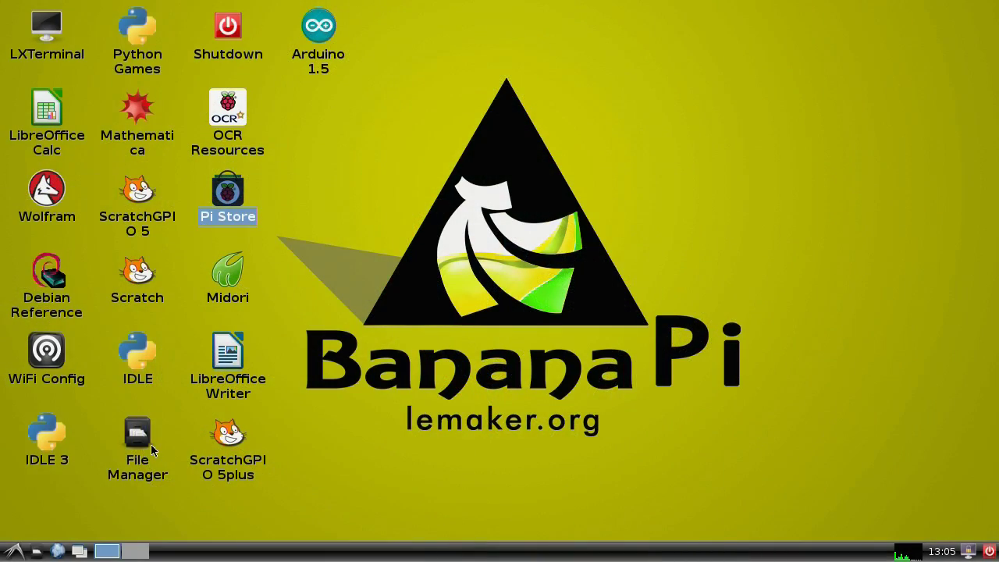
# Start File Manager, look through the folders on the CJB drive, and open its Photos folder.
pyautogui.doubleClick(151, 444)
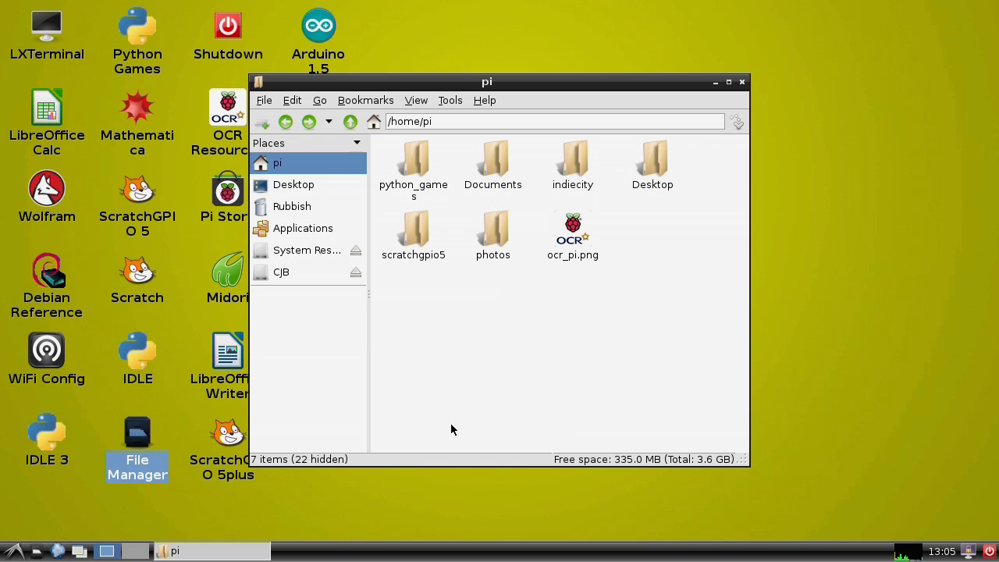
pyautogui.click(283, 276)
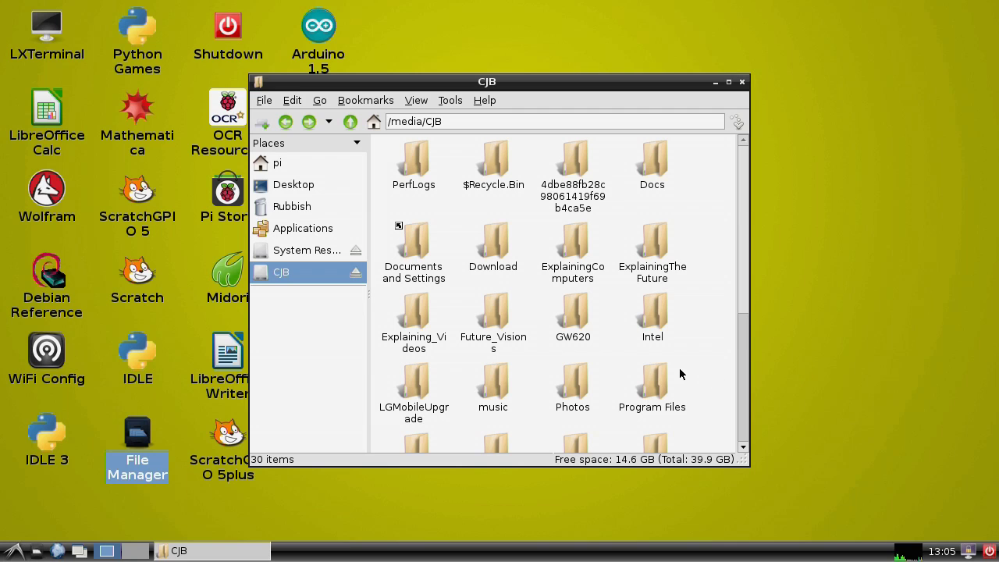
pyautogui.scroll(-3, 684, 377)
pyautogui.scroll(-1, 684, 378)
pyautogui.scroll(4, 684, 379)
pyautogui.doubleClick(577, 380)
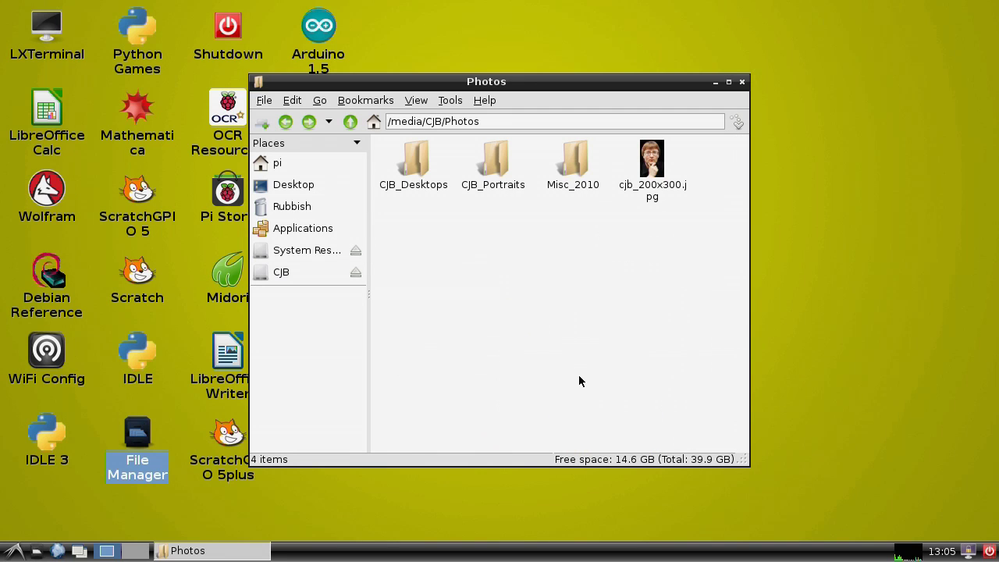
# Open the Misc_2010 folder, view Trooper_Helmet_After_Cleanup.jpg, and close the image window.
pyautogui.doubleClick(567, 180)
pyautogui.click(413, 183)
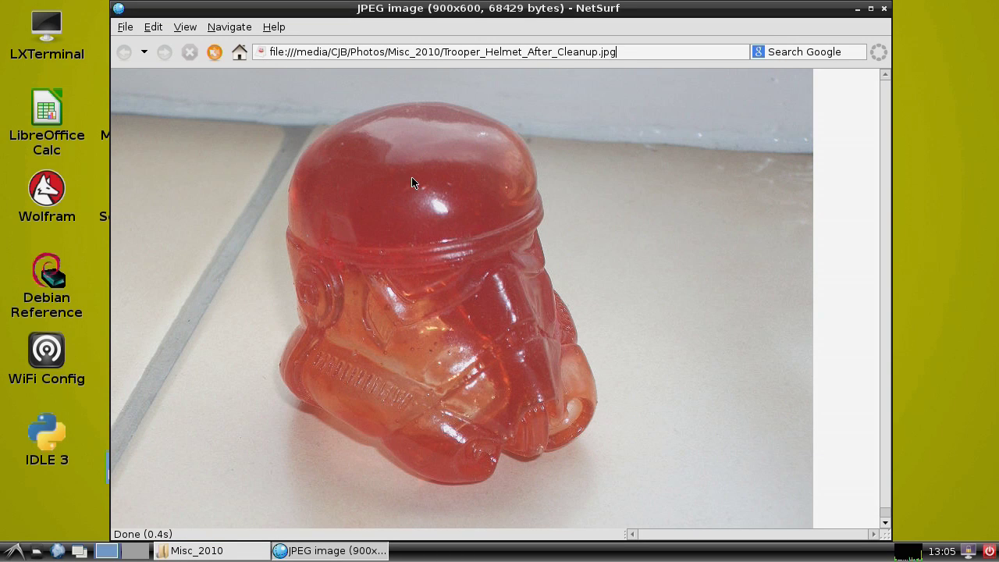
pyautogui.scroll(-1, 537, 323)
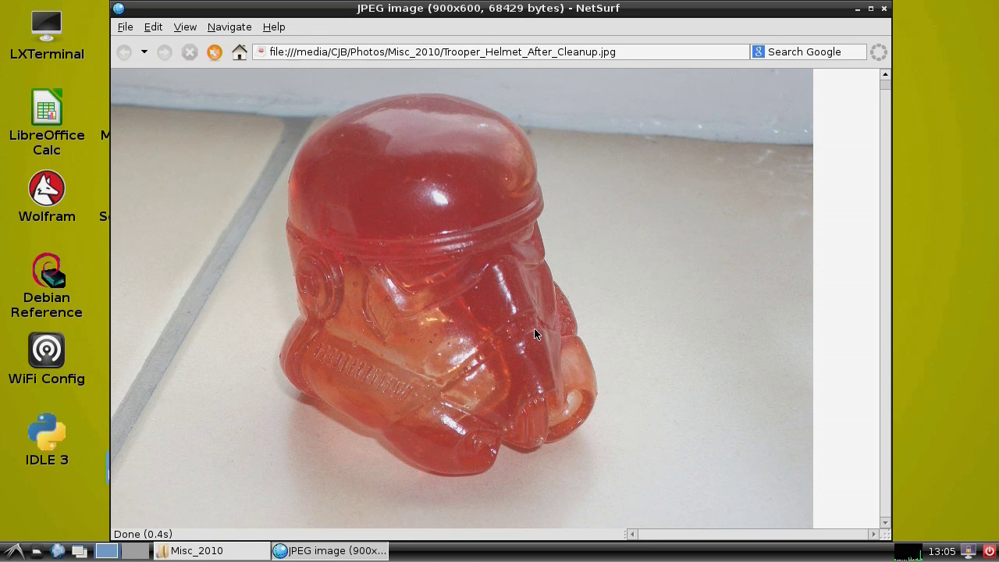
pyautogui.scroll(1, 538, 324)
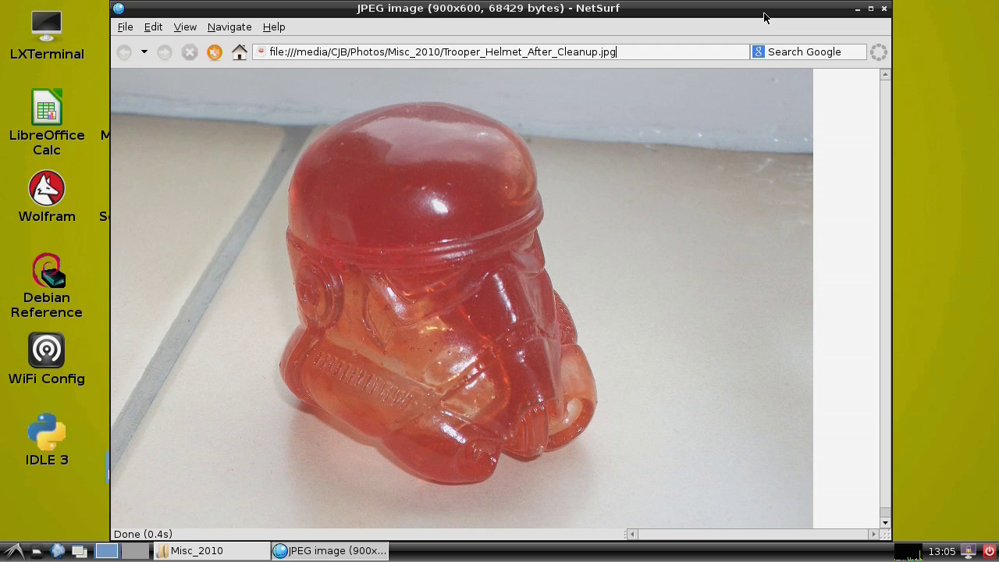
pyautogui.moveTo(761, 13); pyautogui.dragTo(747, 86)
pyautogui.click(873, 81)
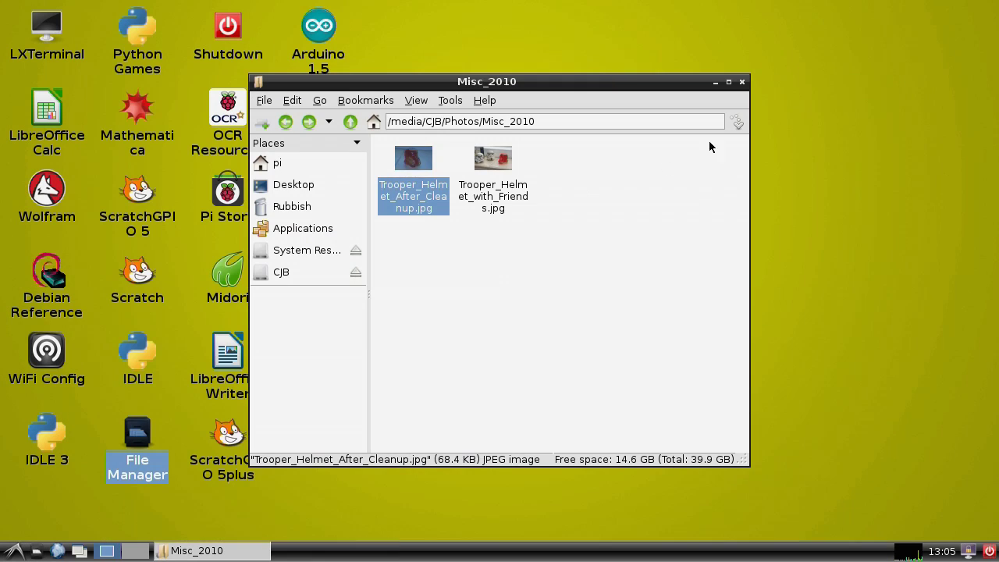
# View Trooper_Helmet_with_Friends.jpg from the same folder, and close both the image window and the file manager.
pyautogui.click(491, 163)
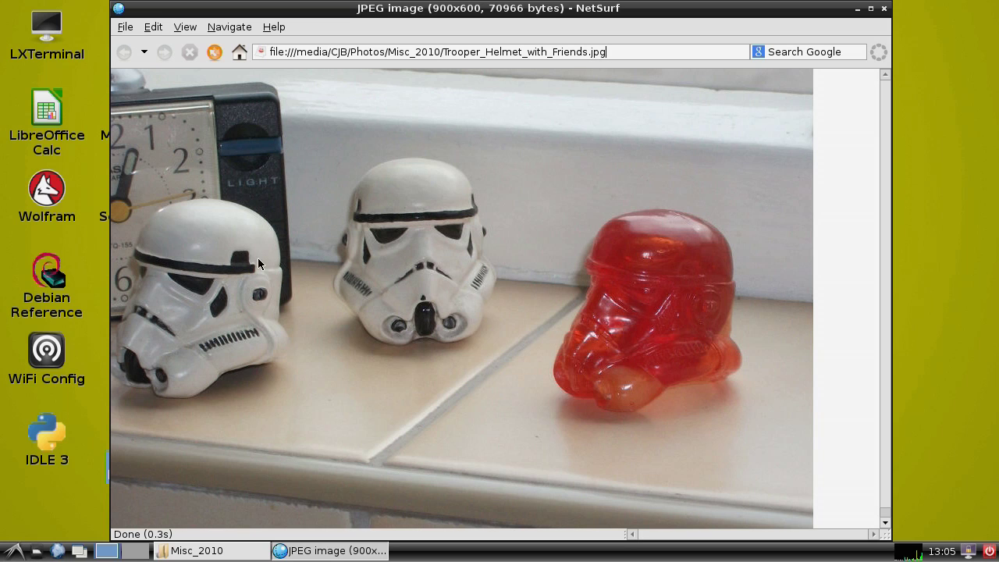
pyautogui.moveTo(819, 9); pyautogui.dragTo(827, 26)
pyautogui.click(895, 27)
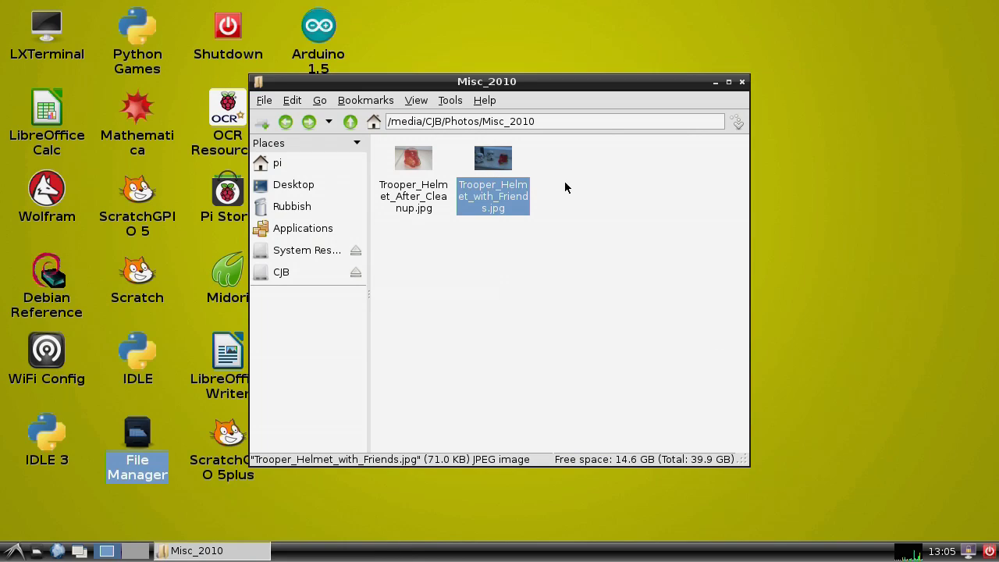
pyautogui.click(742, 82)
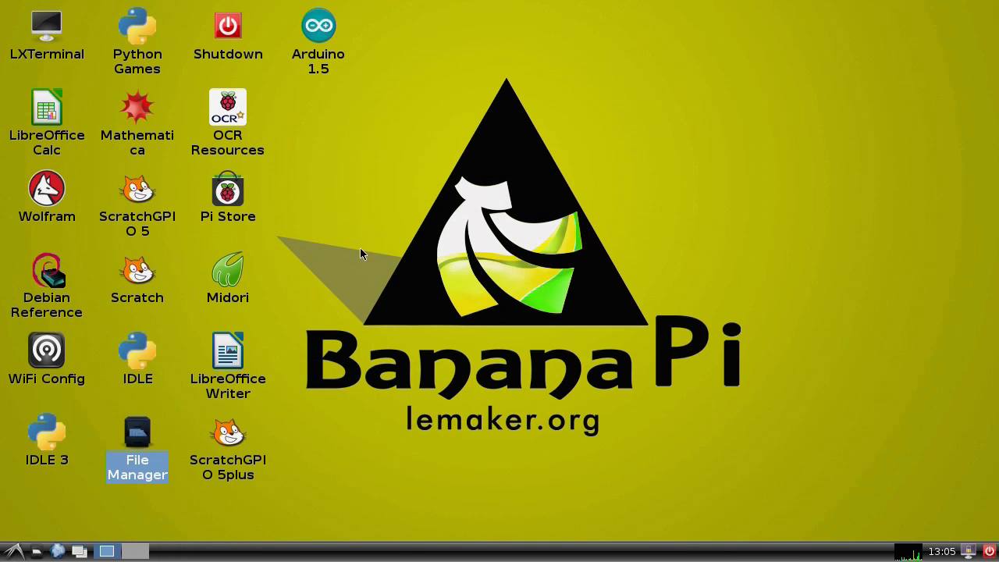
# Start LibreOffice Writer and open 7W_Chp01_More_Local_Living.doc from the Docs/7_Ways folder on the CJB drive.
pyautogui.doubleClick(220, 366)
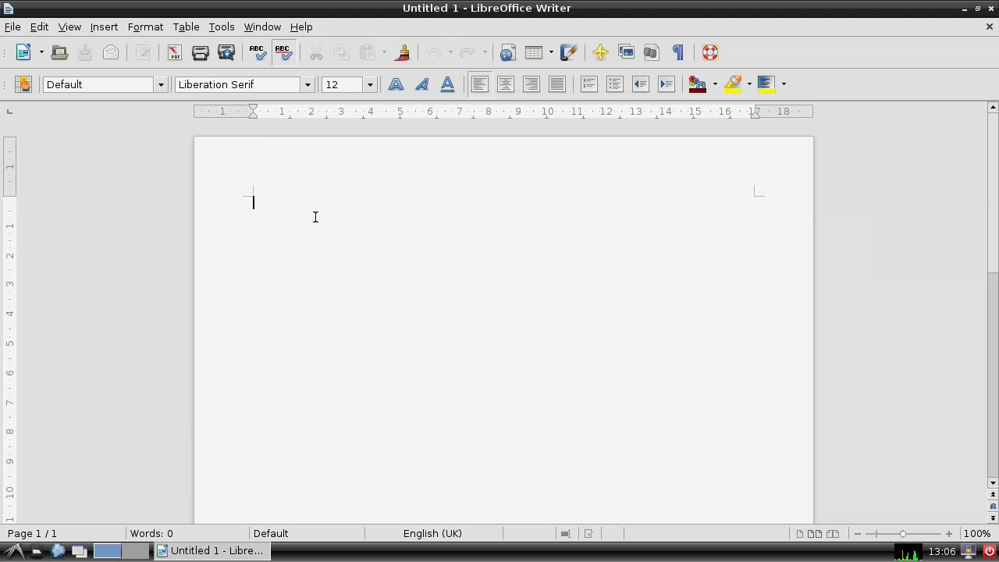
pyautogui.click(15, 27)
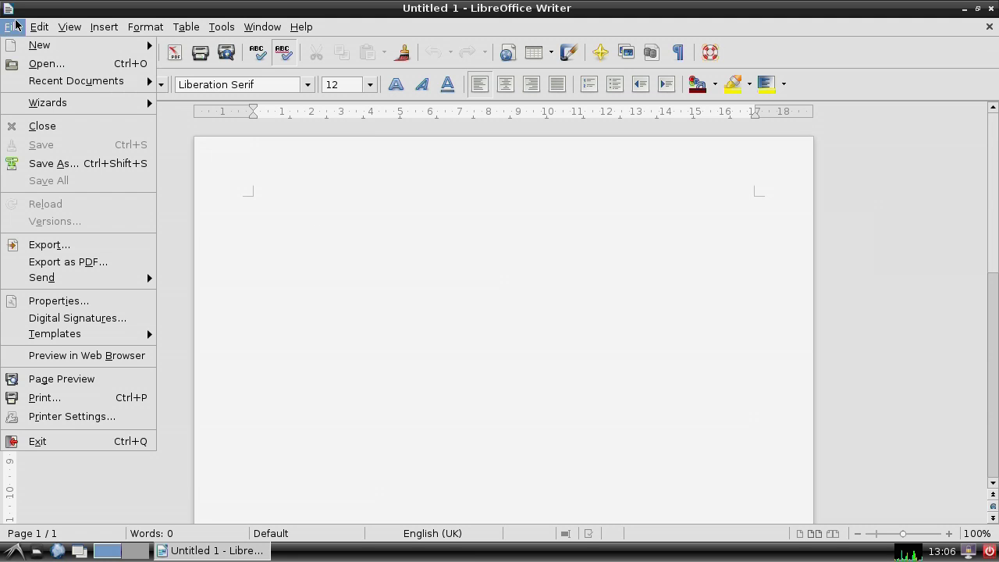
pyautogui.moveTo(39, 27)
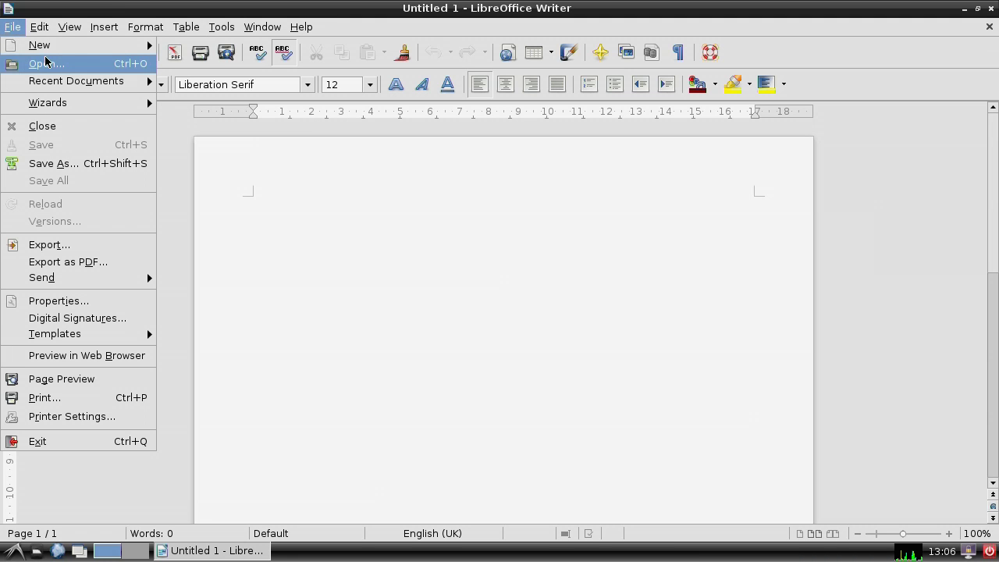
pyautogui.click(45, 63)
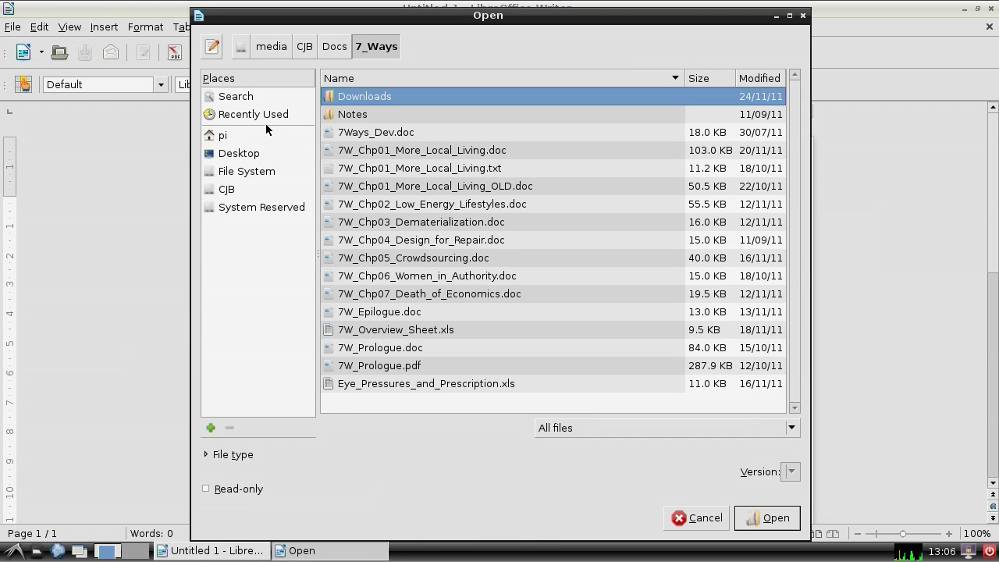
pyautogui.click(231, 191)
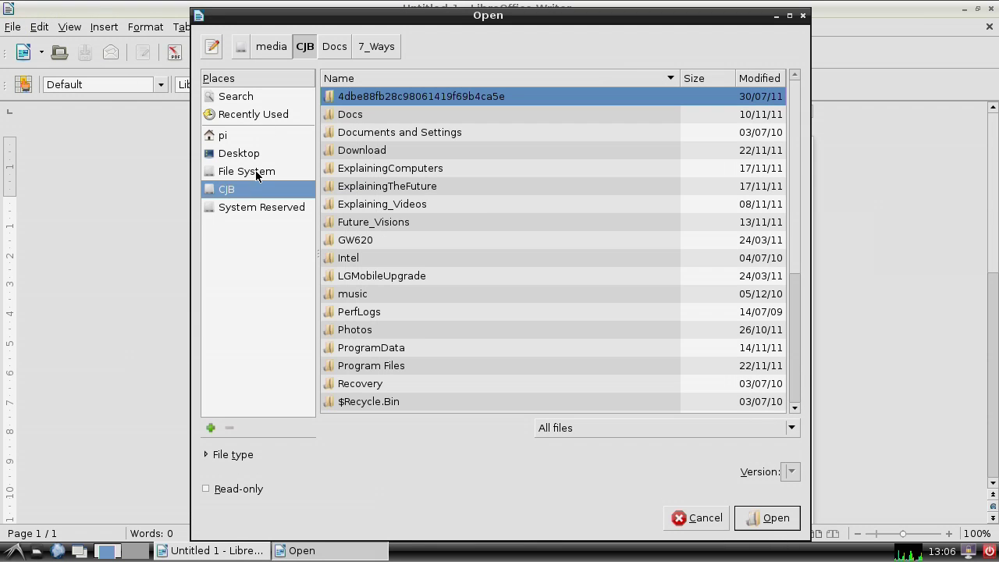
pyautogui.doubleClick(342, 116)
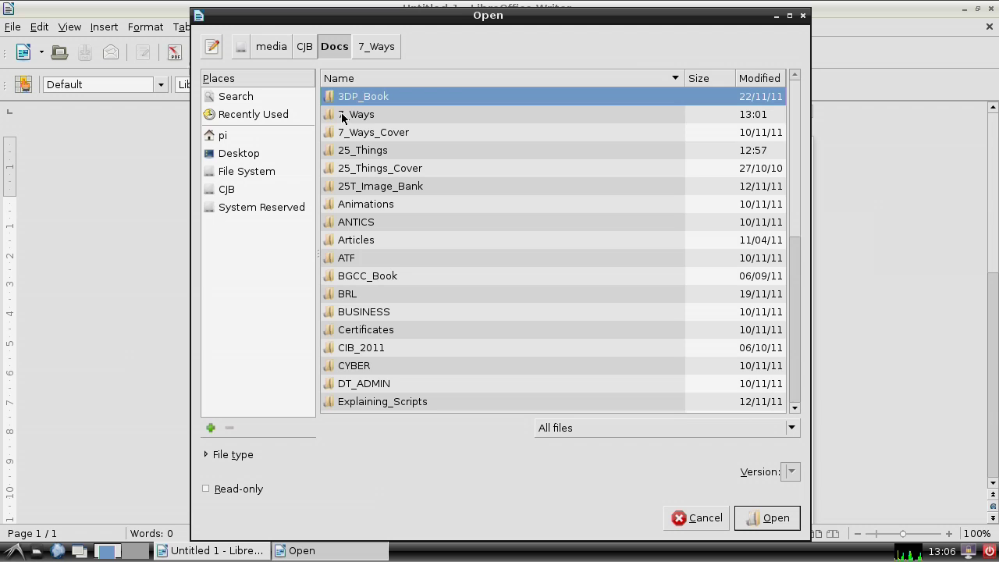
pyautogui.doubleClick(341, 117)
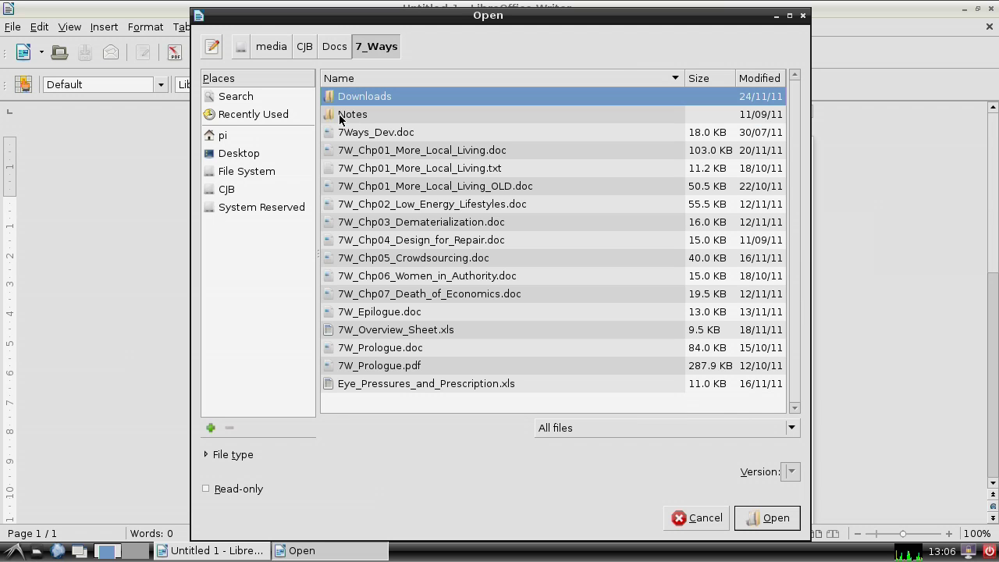
pyautogui.click(384, 152)
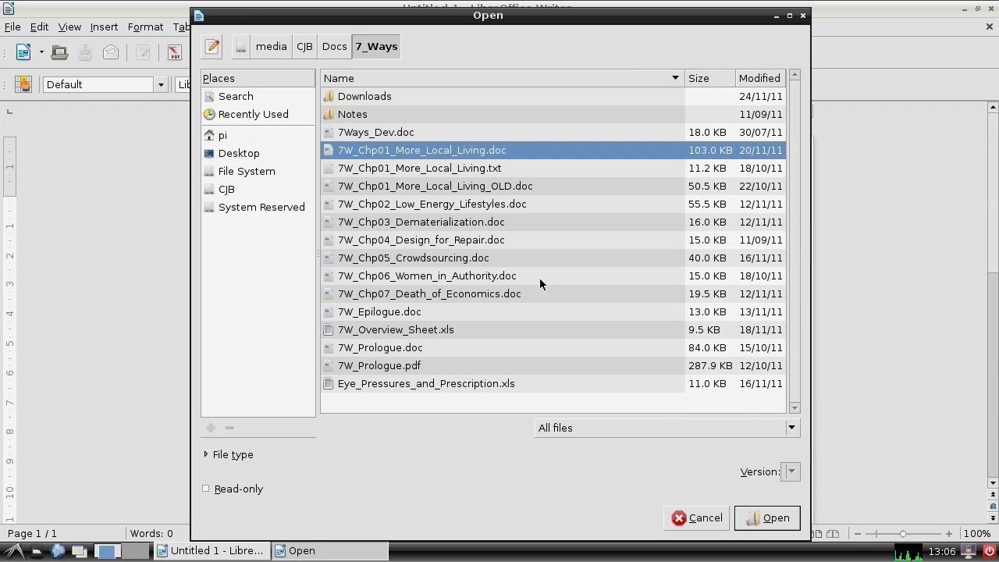
pyautogui.click(766, 518)
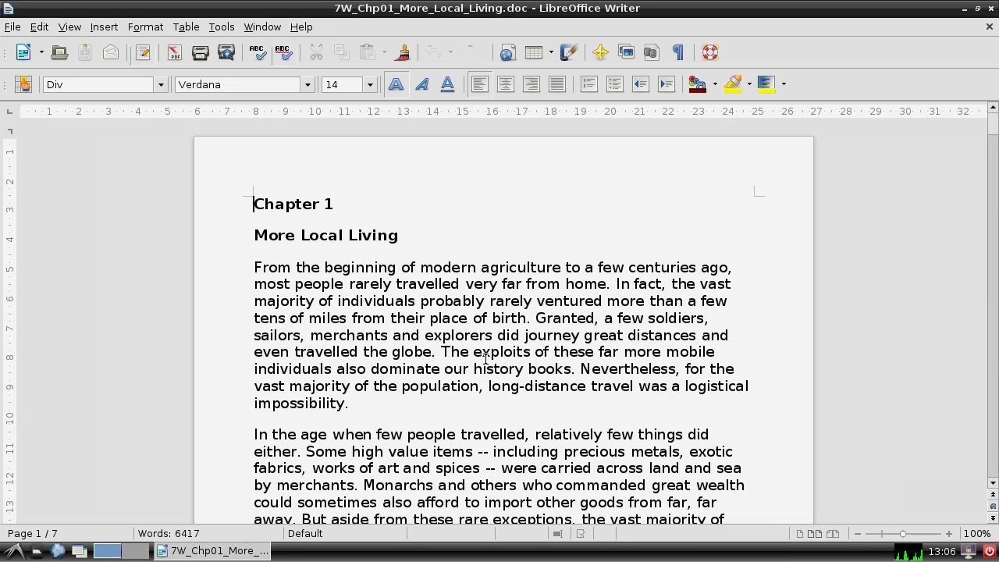
# Look through the chapter document, try selecting text in its first paragraph, and exit LibreOffice Writer to the desktop.
pyautogui.scroll(-5, 452, 338)
pyautogui.scroll(5, 452, 338)
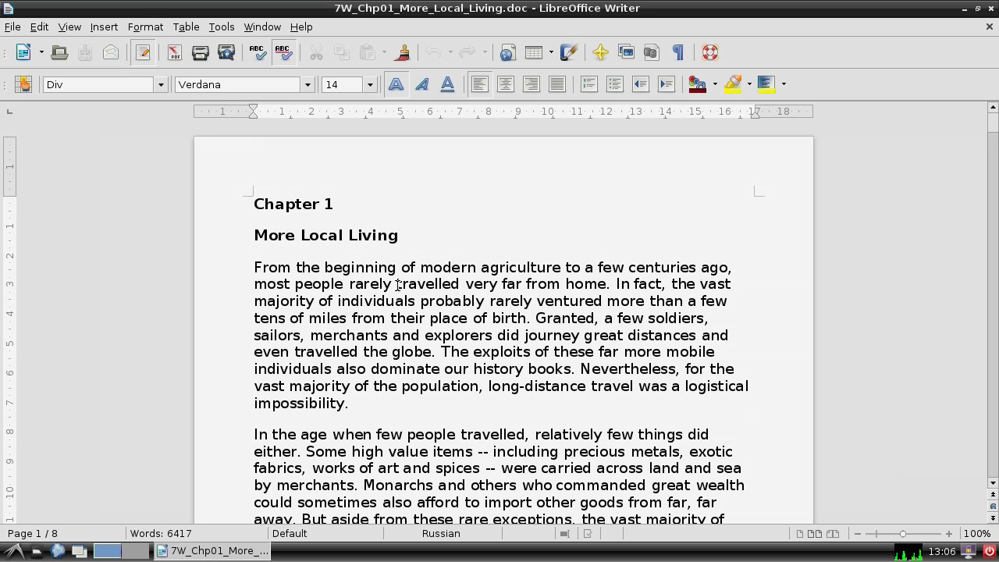
pyautogui.moveTo(400, 284); pyautogui.dragTo(451, 285)
pyautogui.click(459, 328)
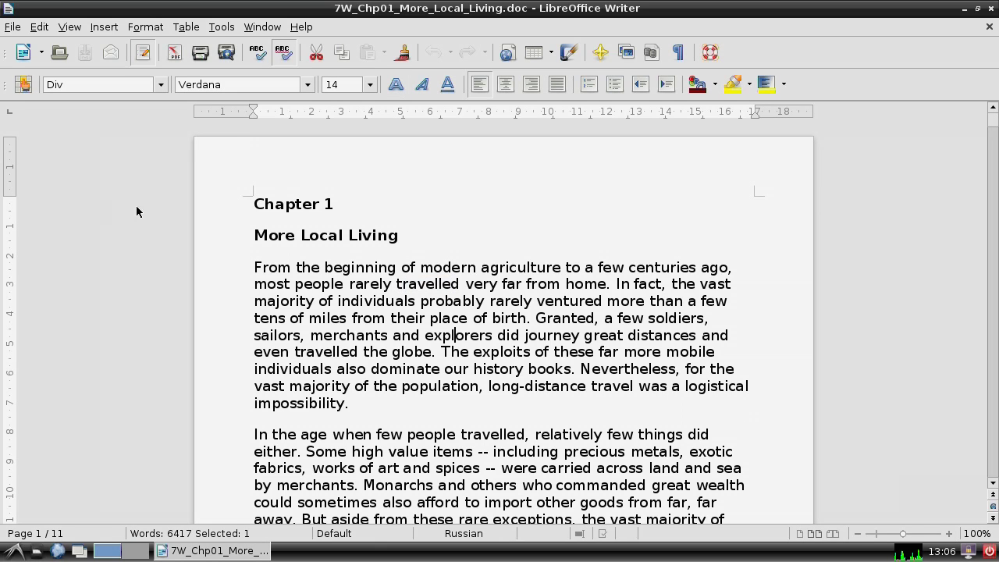
pyautogui.click(17, 31)
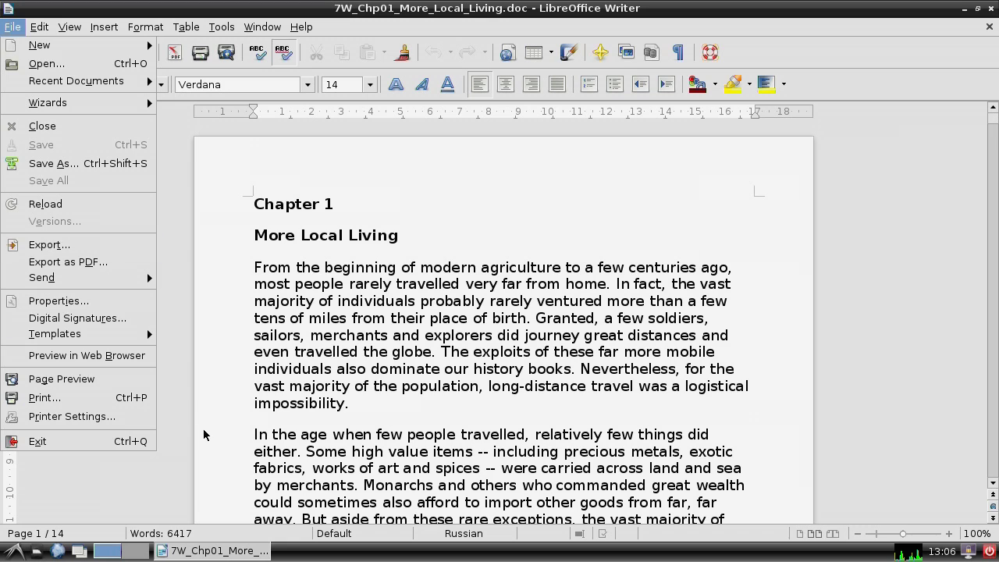
pyautogui.click(139, 442)
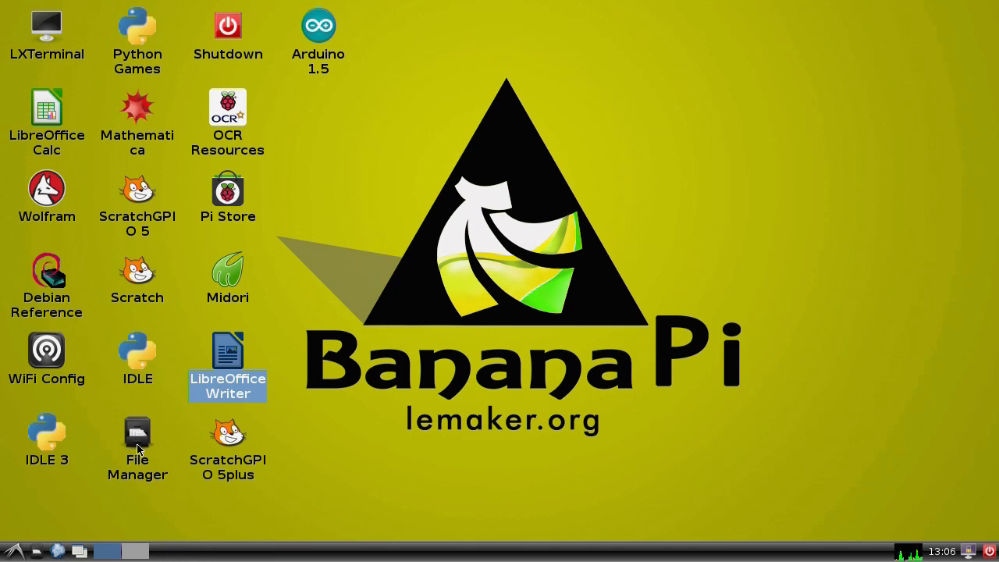
pyautogui.click(374, 364)
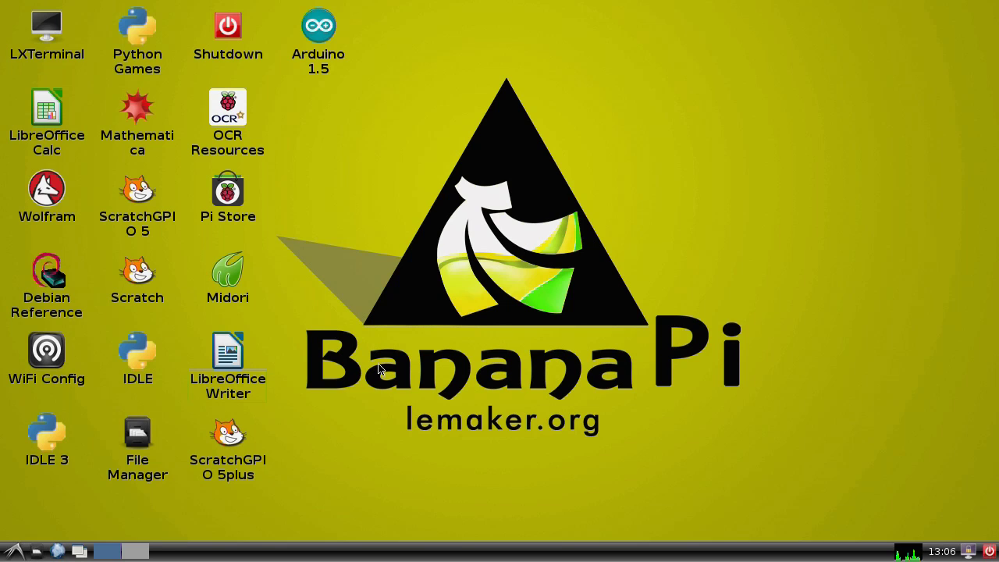